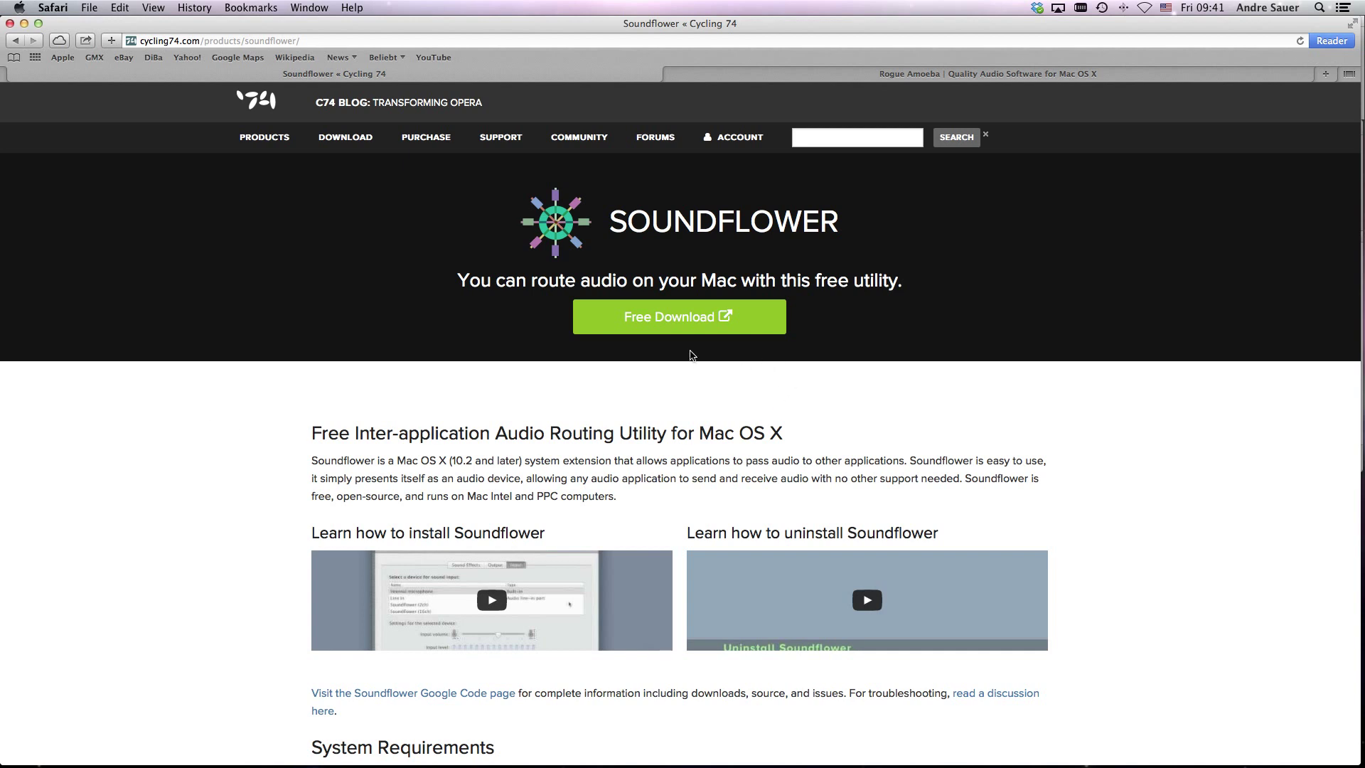
Open the Soundflower downloads list on Google Code from cycling74's Free Download button
{"action": "left_click", "coordinate": [659, 319]}
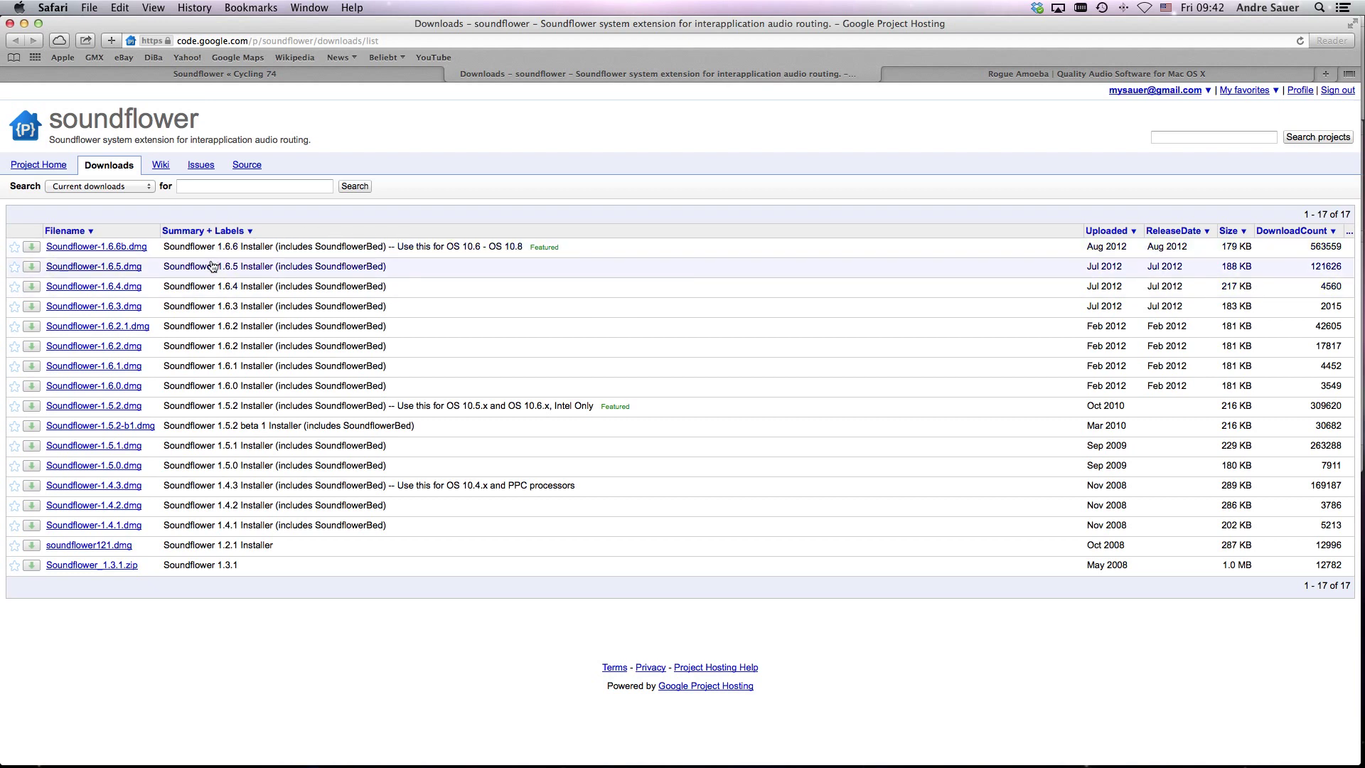
Download the Soundflower-1.6.6b.dmg installer for OS 10.6–10.8
{"action": "left_click", "coordinate": [99, 249]}
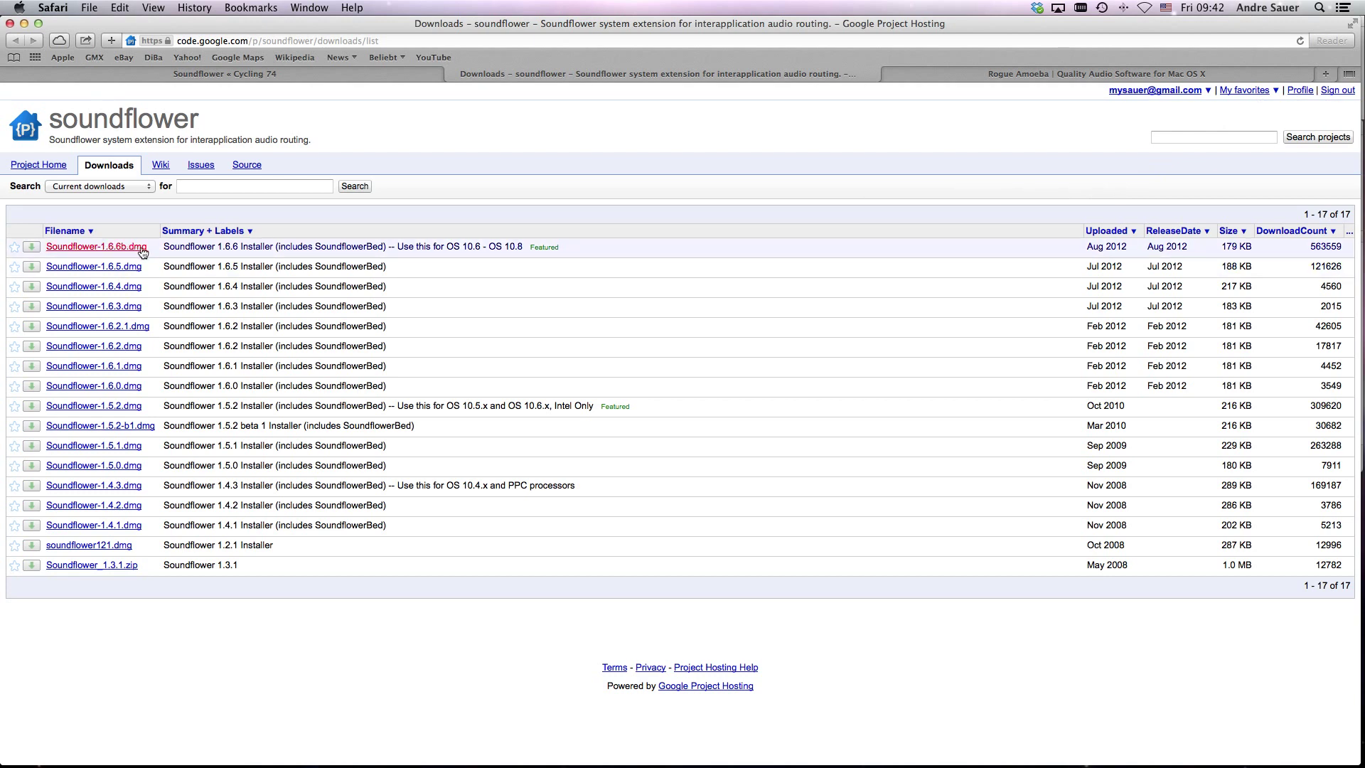
Launch Soundflowerbed through Spotlight and check that its 2ch and 64ch outputs are None (OFF)
{"action": "left_click", "coordinate": [1320, 7]}
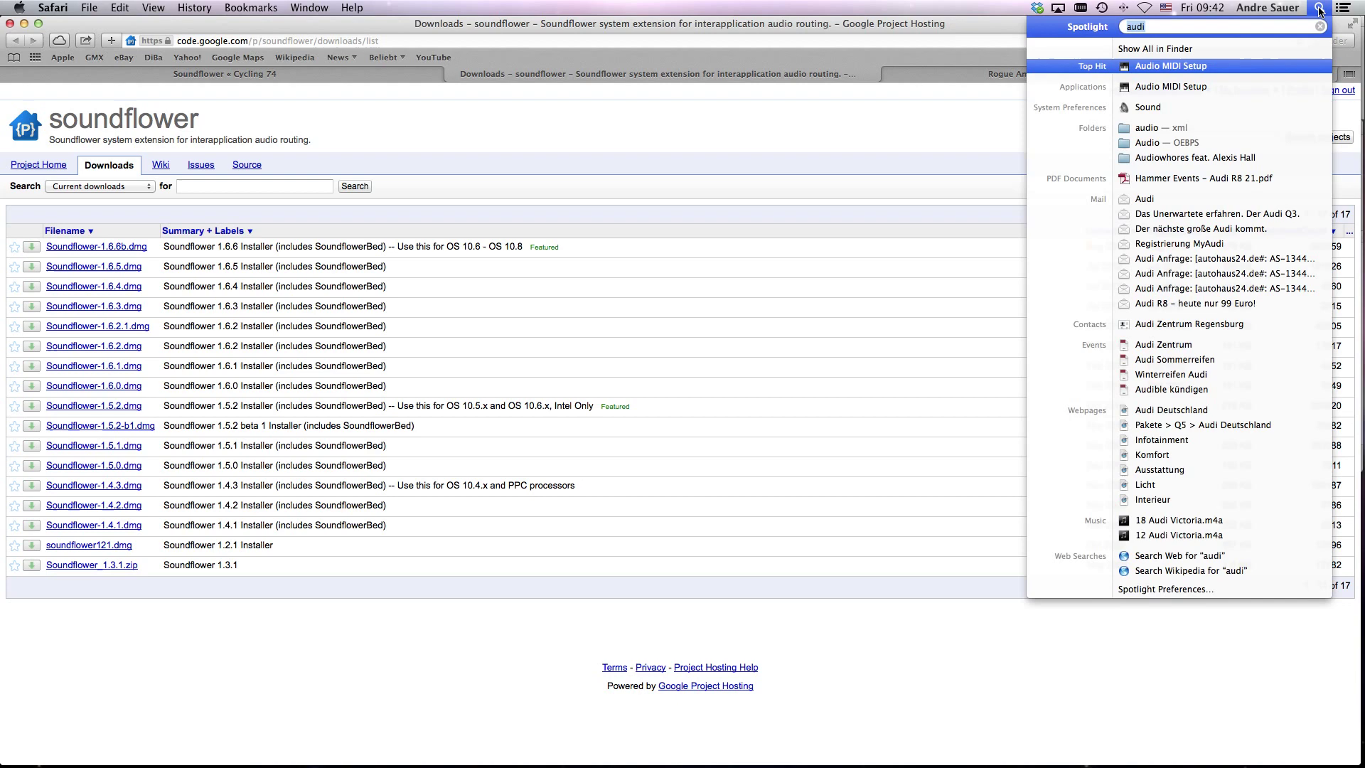
{"action": "type", "text": "sound"}
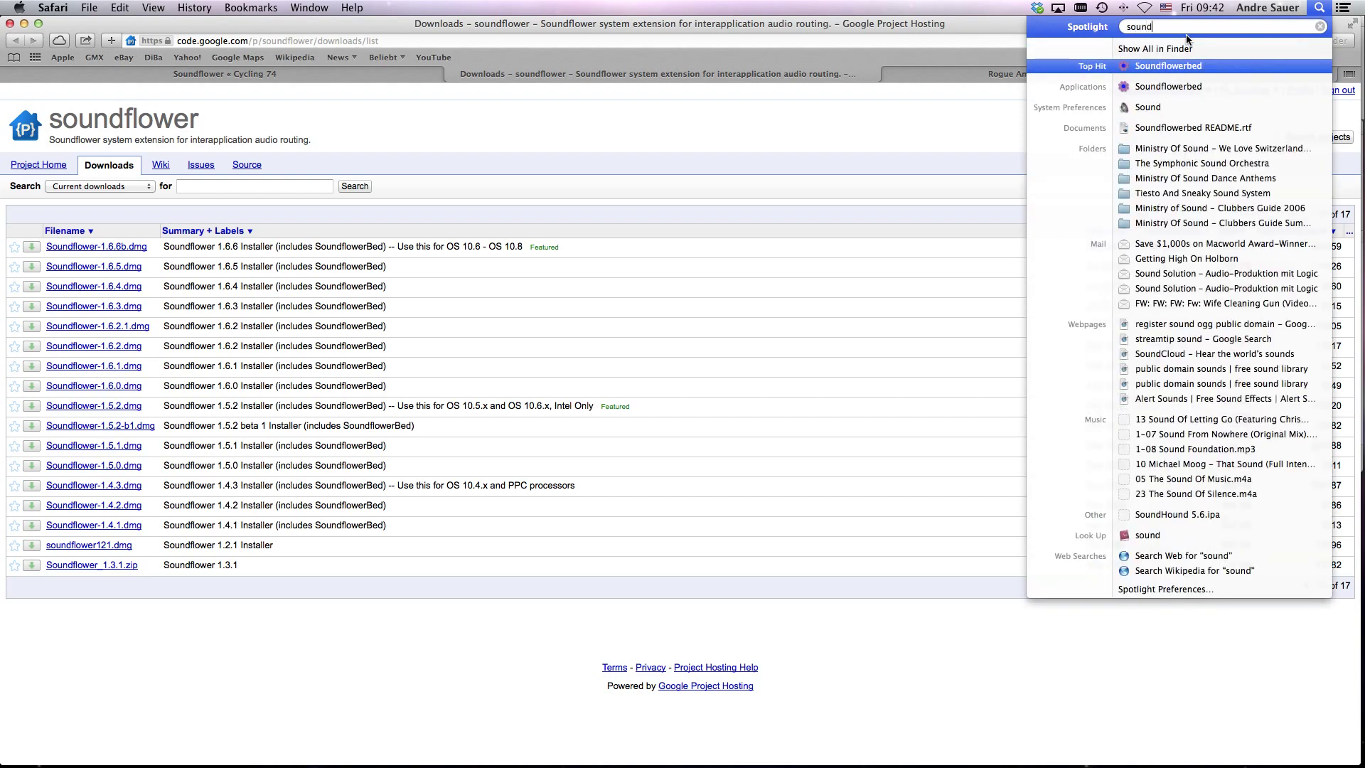
{"action": "key", "text": "Down"}
{"action": "key", "text": "Return"}
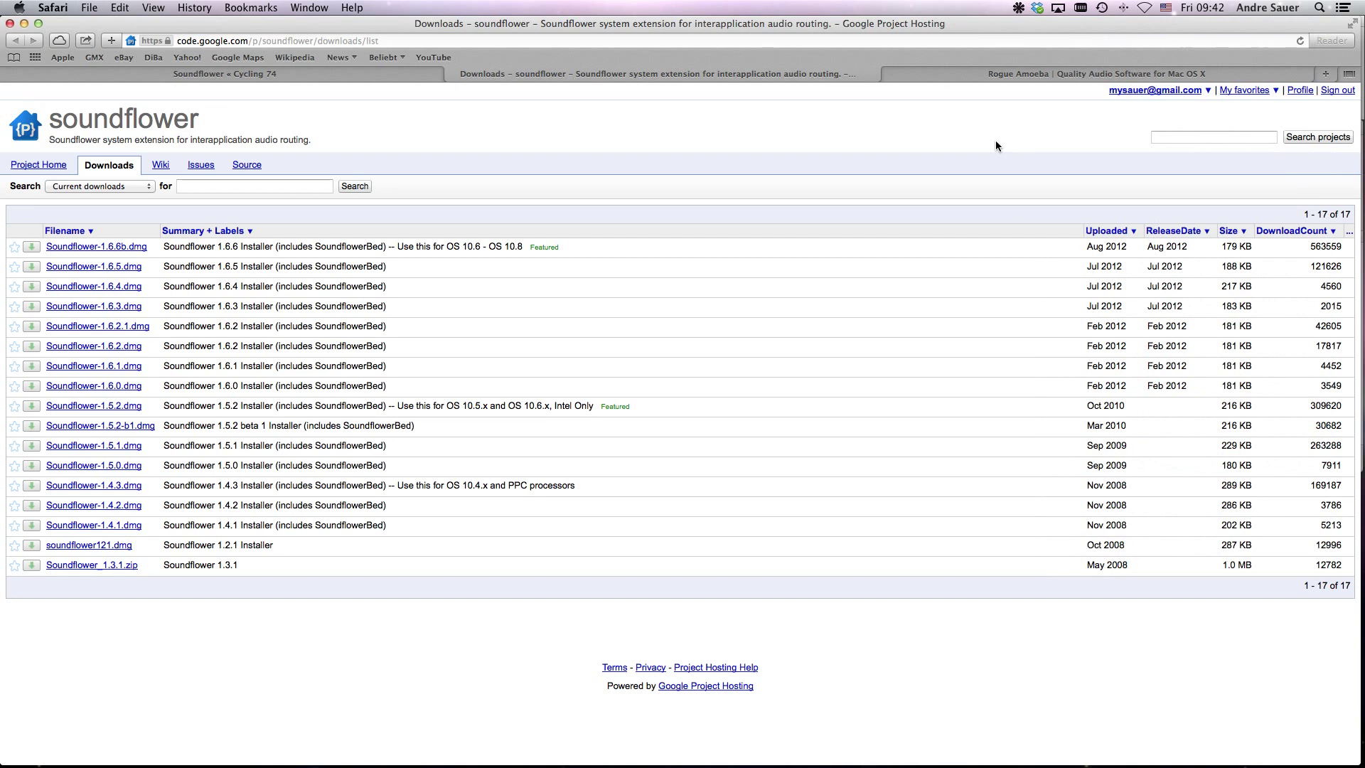
{"action": "left_click", "coordinate": [1019, 9]}
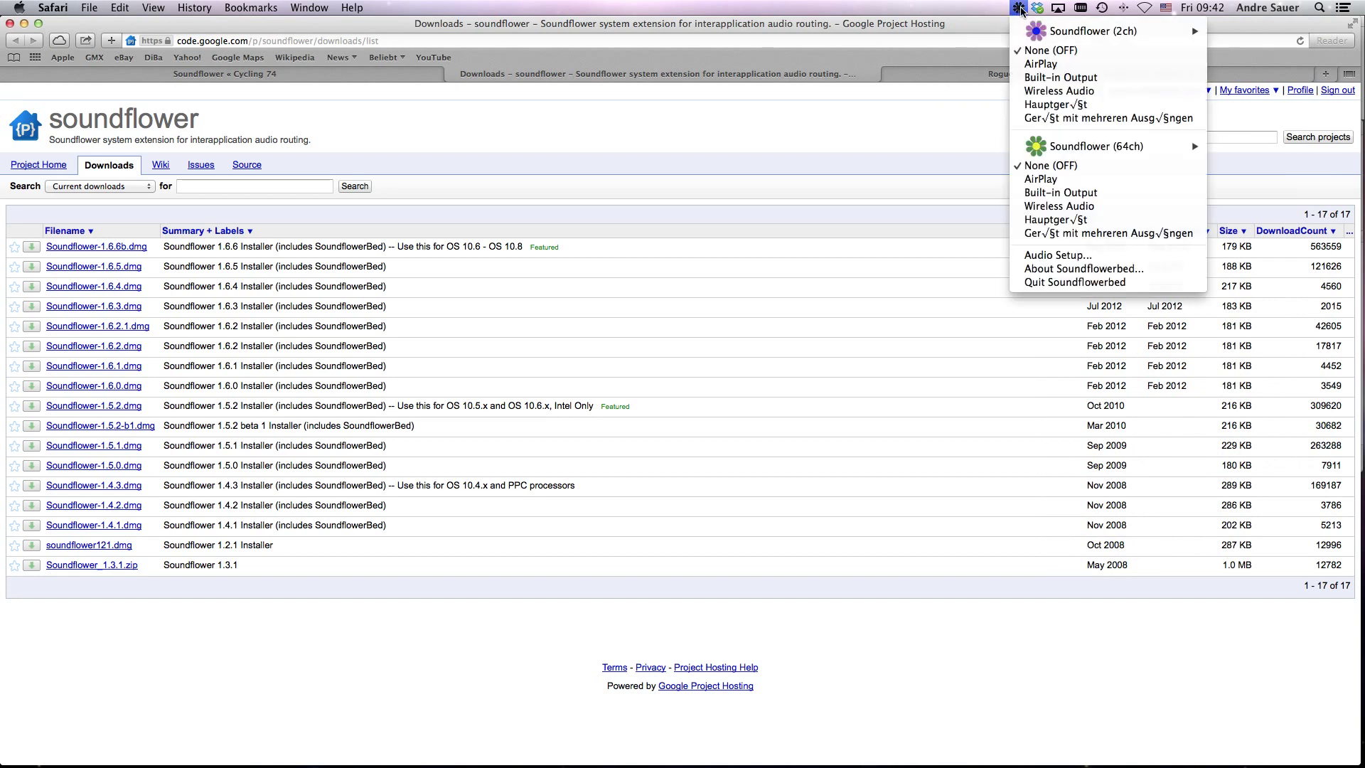
{"action": "left_click", "coordinate": [949, 134]}
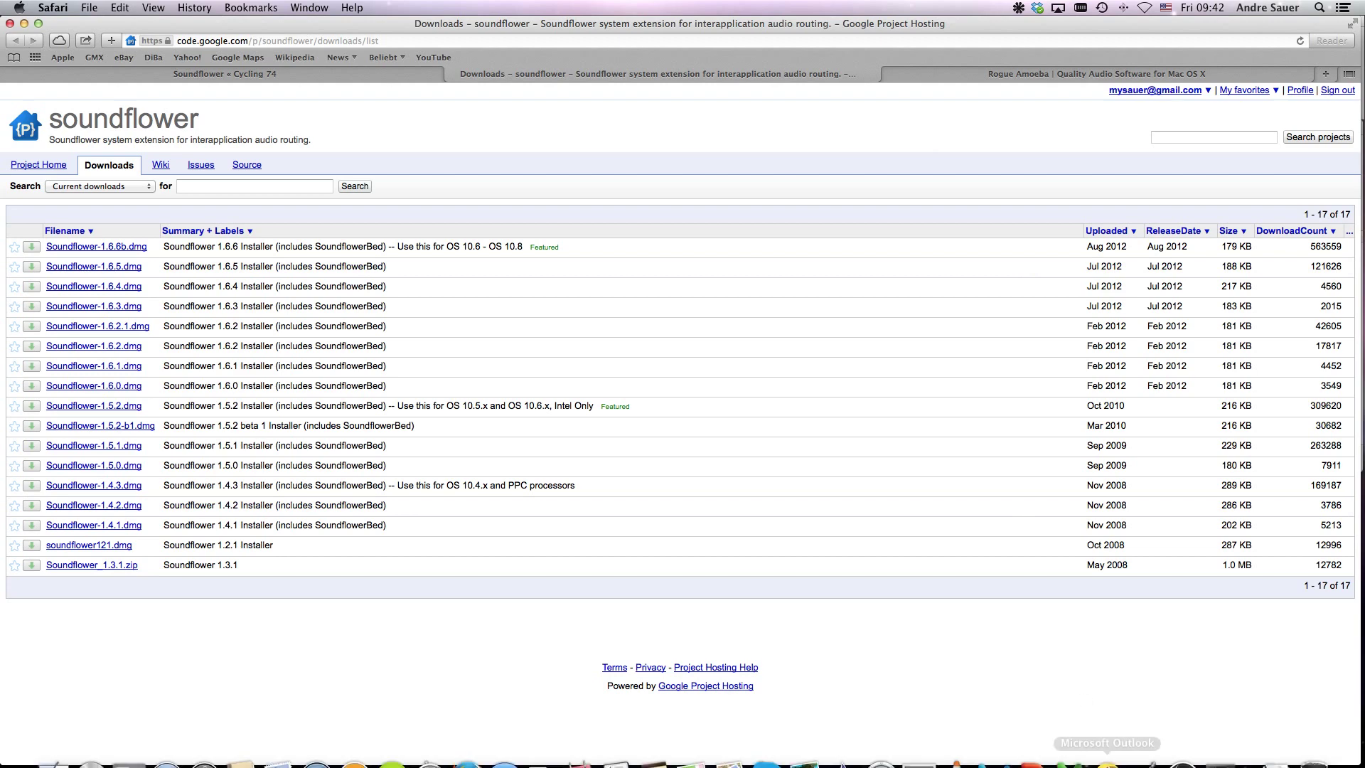
Make Soundflower (2ch) the sound output in System Preferences' Sound pane, then close it
{"action": "mouse_move", "coordinate": [1069, 762]}
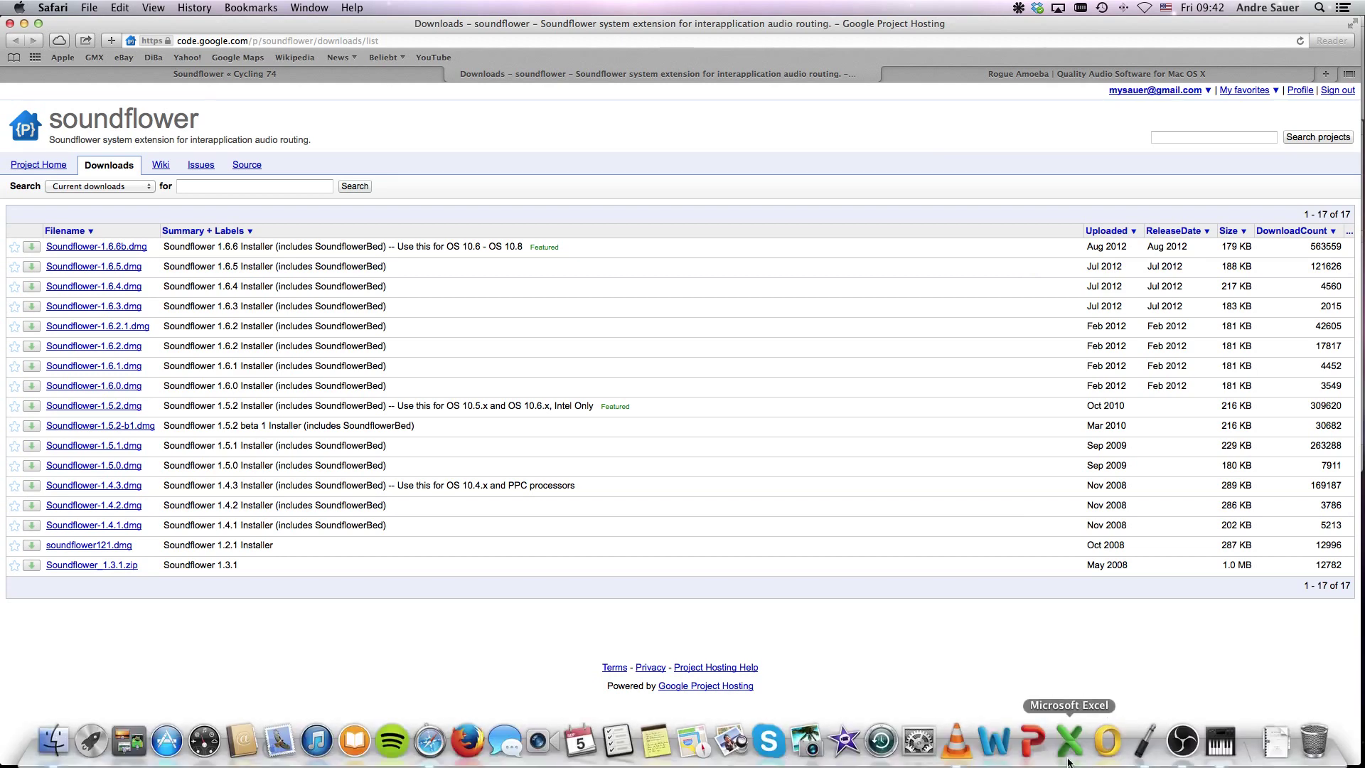
{"action": "left_click", "coordinate": [918, 741]}
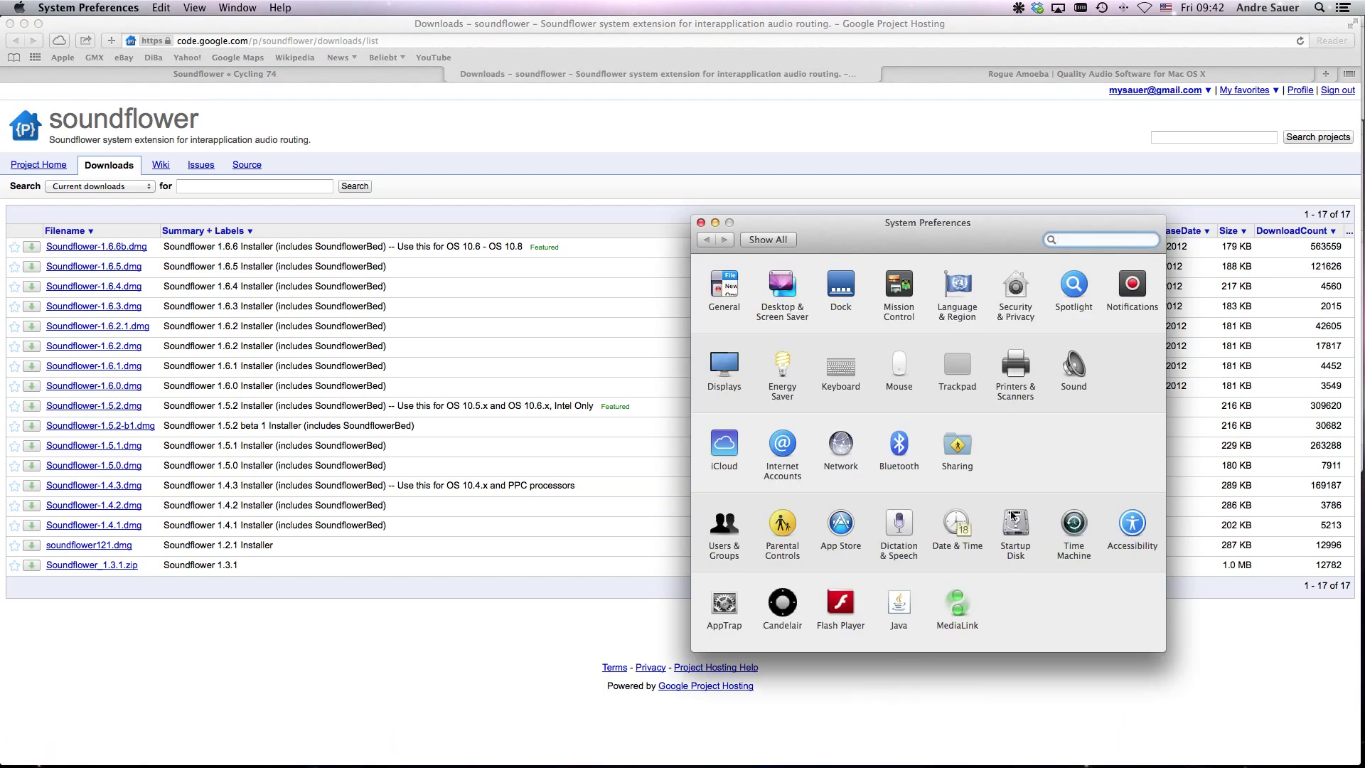
{"action": "left_click", "coordinate": [1073, 364]}
{"action": "scroll", "coordinate": [924, 360], "scroll_direction": "down", "scroll_amount": 2}
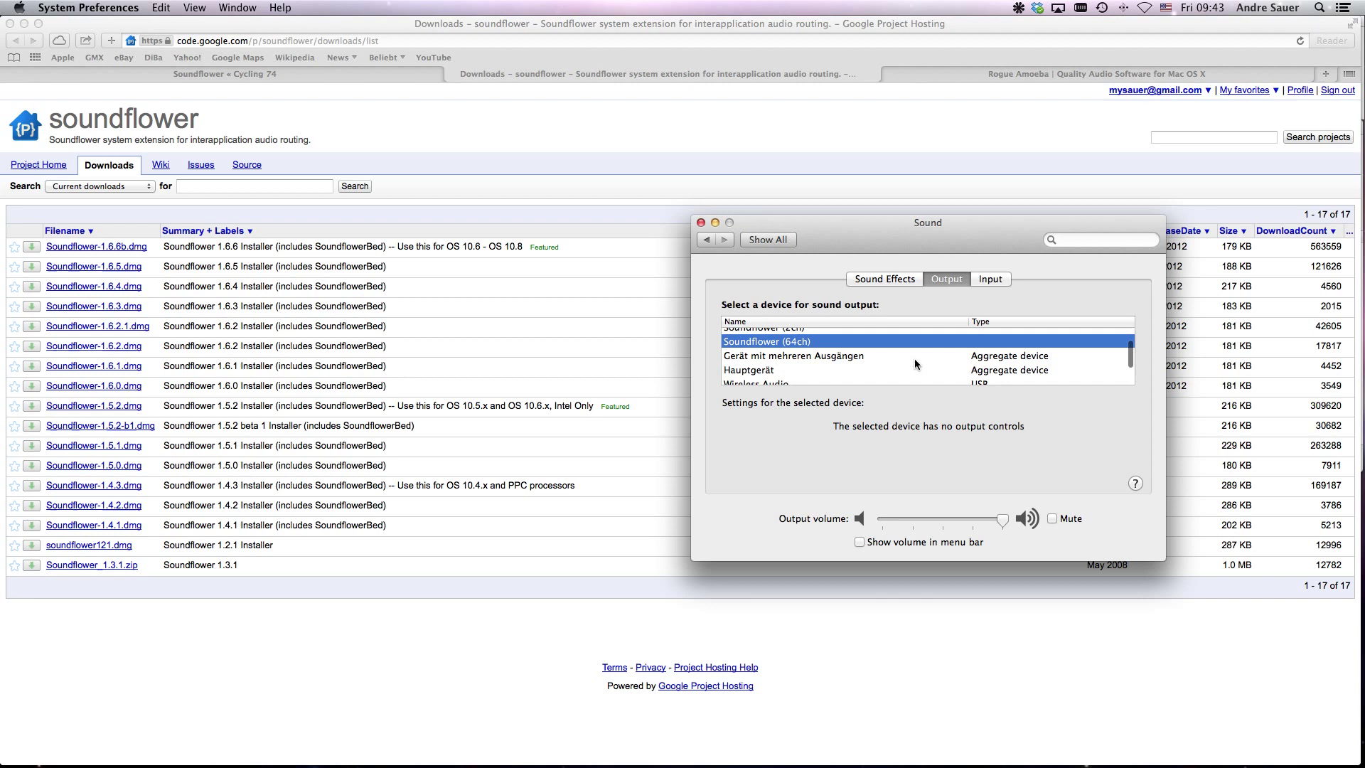
{"action": "scroll", "coordinate": [902, 363], "scroll_direction": "up", "scroll_amount": 2}
{"action": "left_click", "coordinate": [762, 351]}
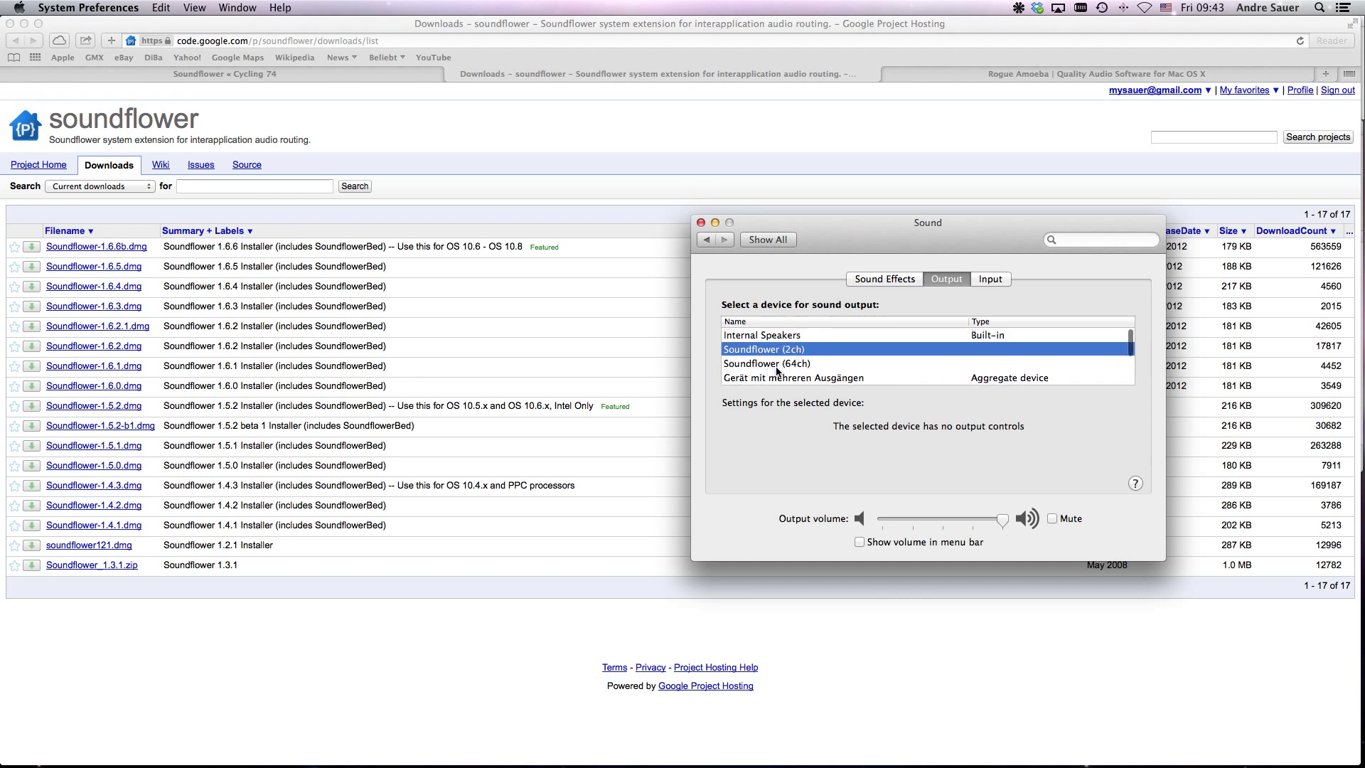
{"action": "scroll", "coordinate": [890, 347], "scroll_direction": "down", "scroll_amount": 4}
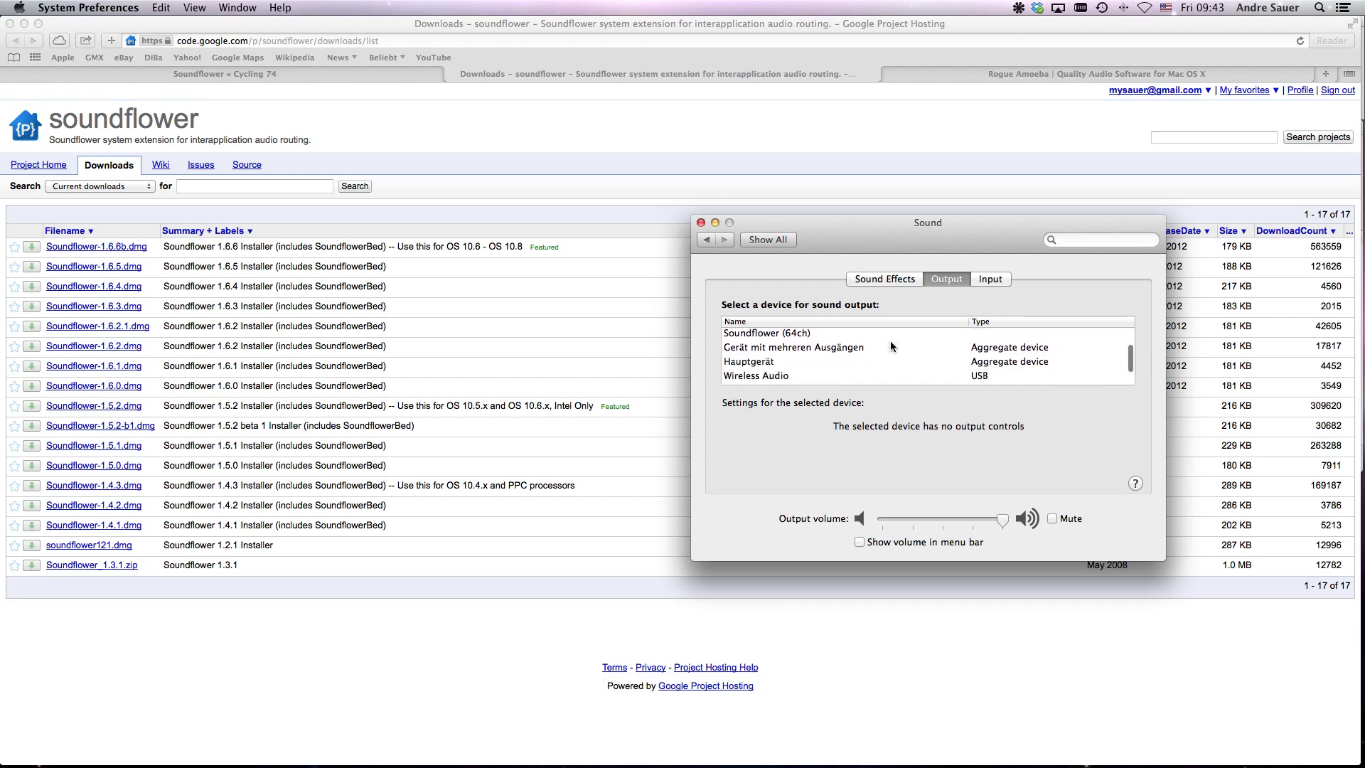
{"action": "scroll", "coordinate": [890, 346], "scroll_direction": "up", "scroll_amount": 4}
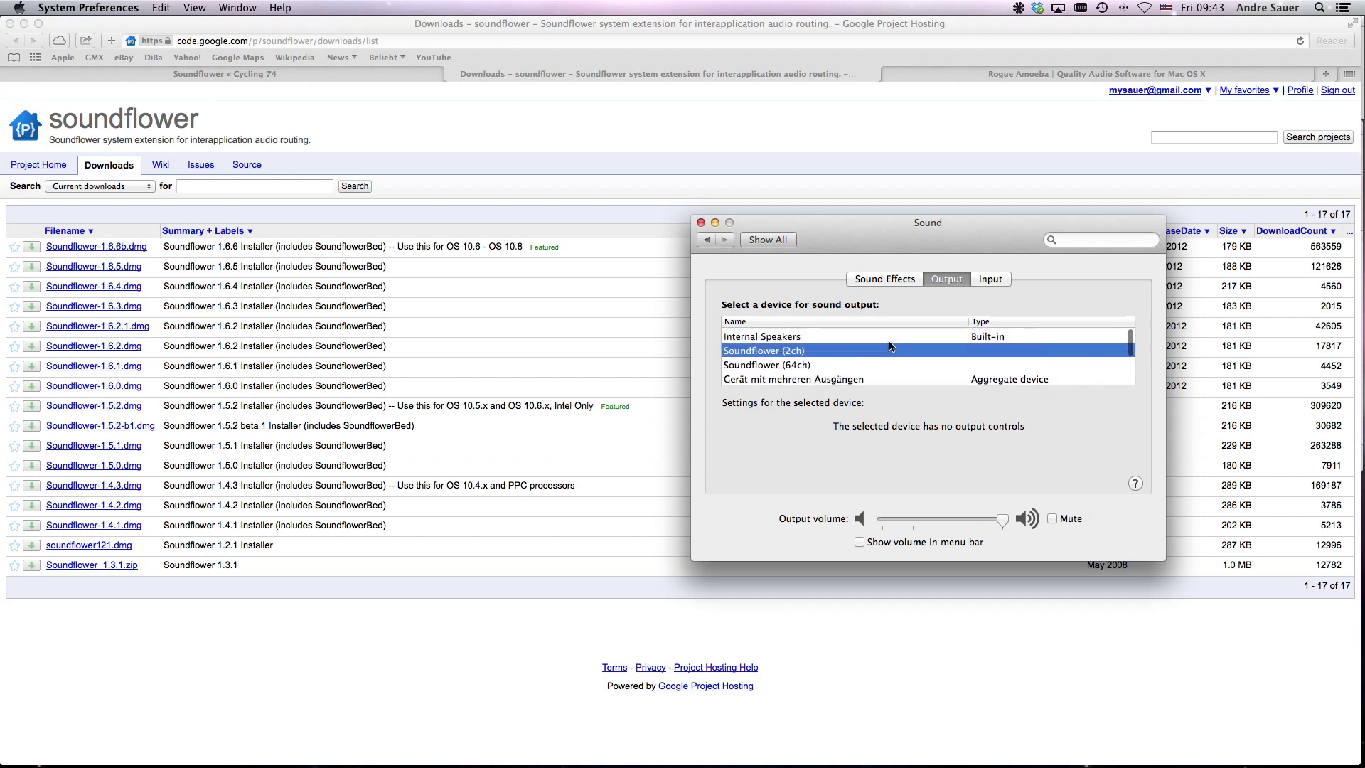
{"action": "left_click", "coordinate": [701, 222]}
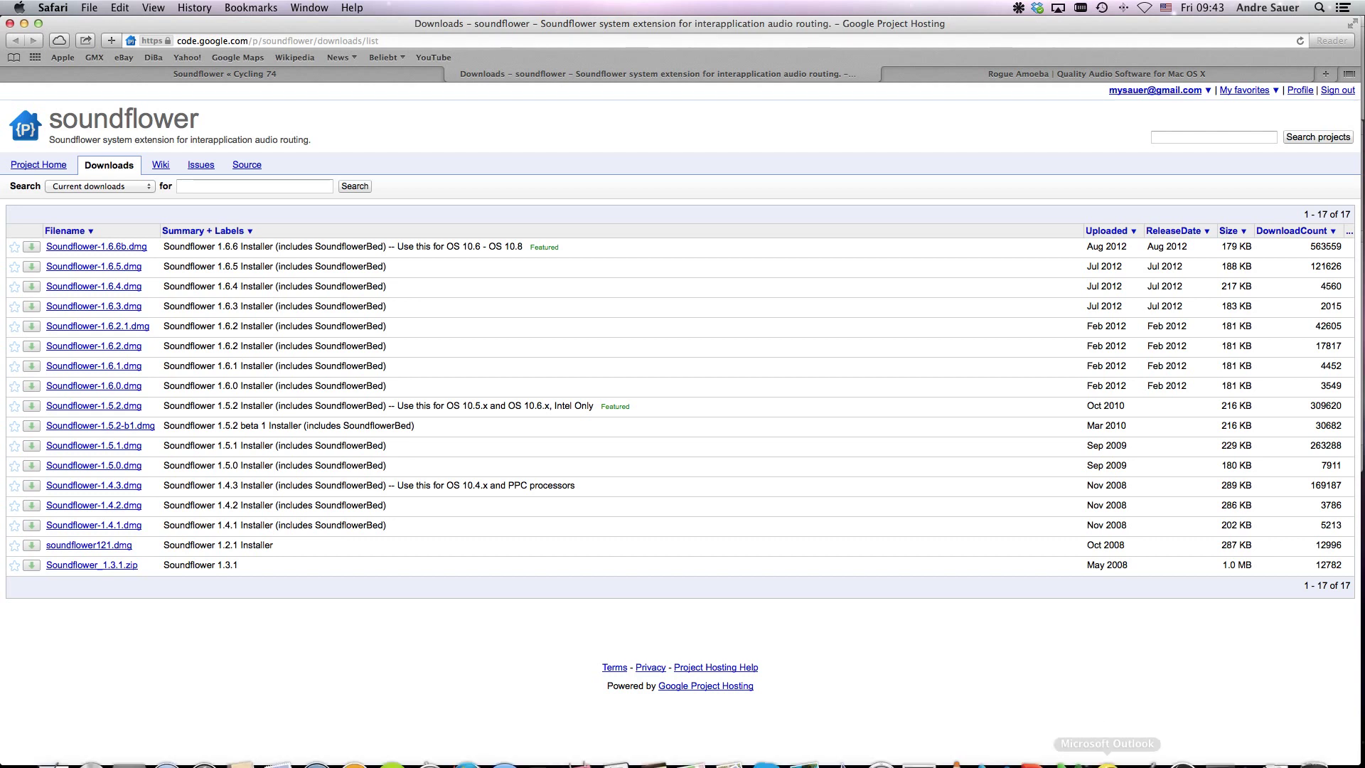
Launch Audio MIDI Setup from the Dock after searching 'audi' in Spotlight
{"action": "mouse_move", "coordinate": [1150, 741]}
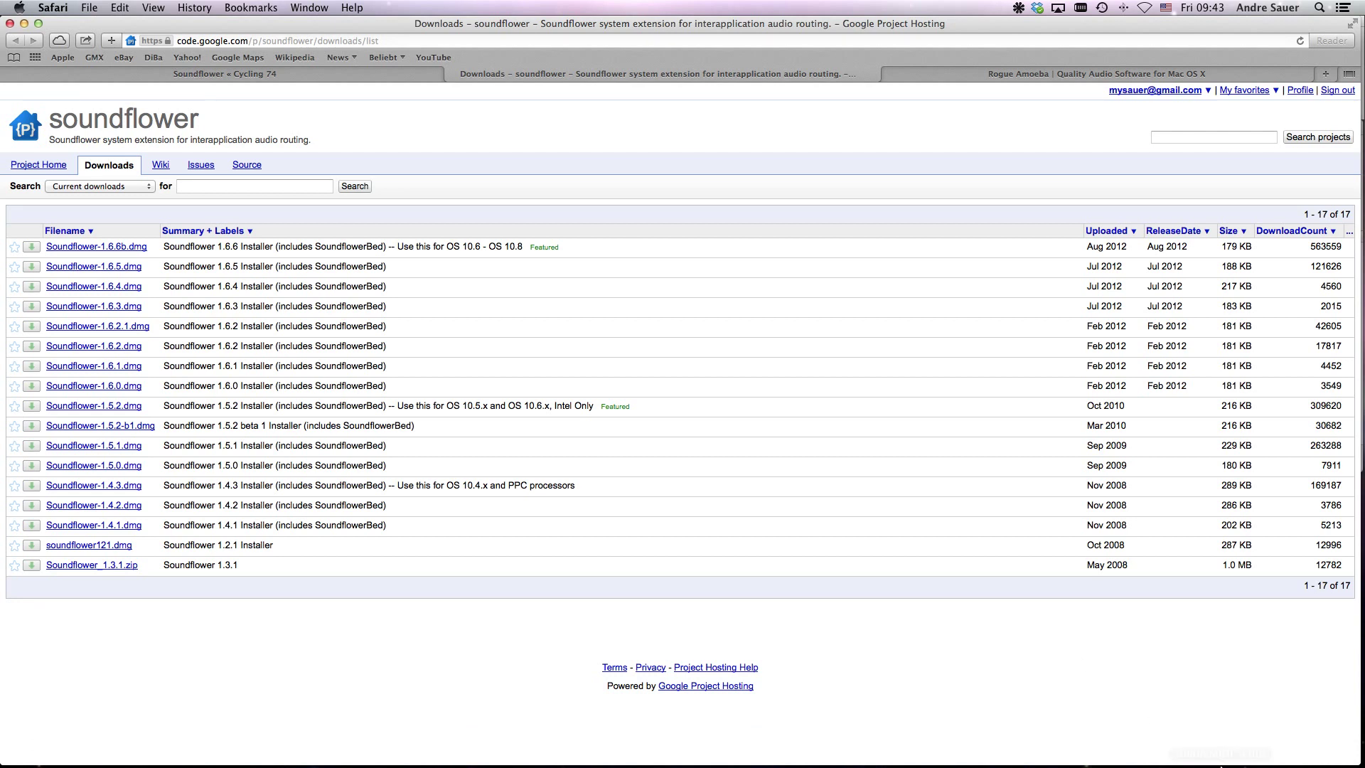
{"action": "mouse_move", "coordinate": [1224, 752]}
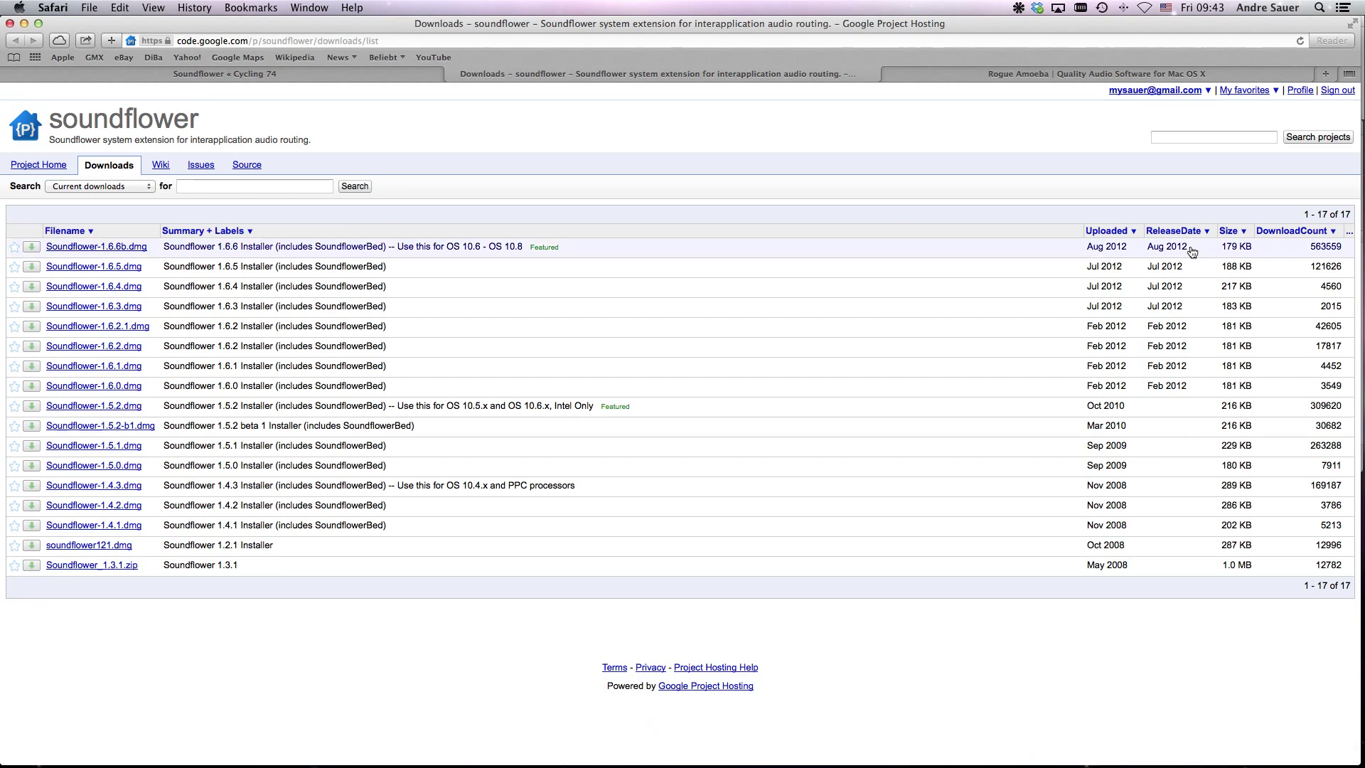
{"action": "left_click", "coordinate": [1318, 8]}
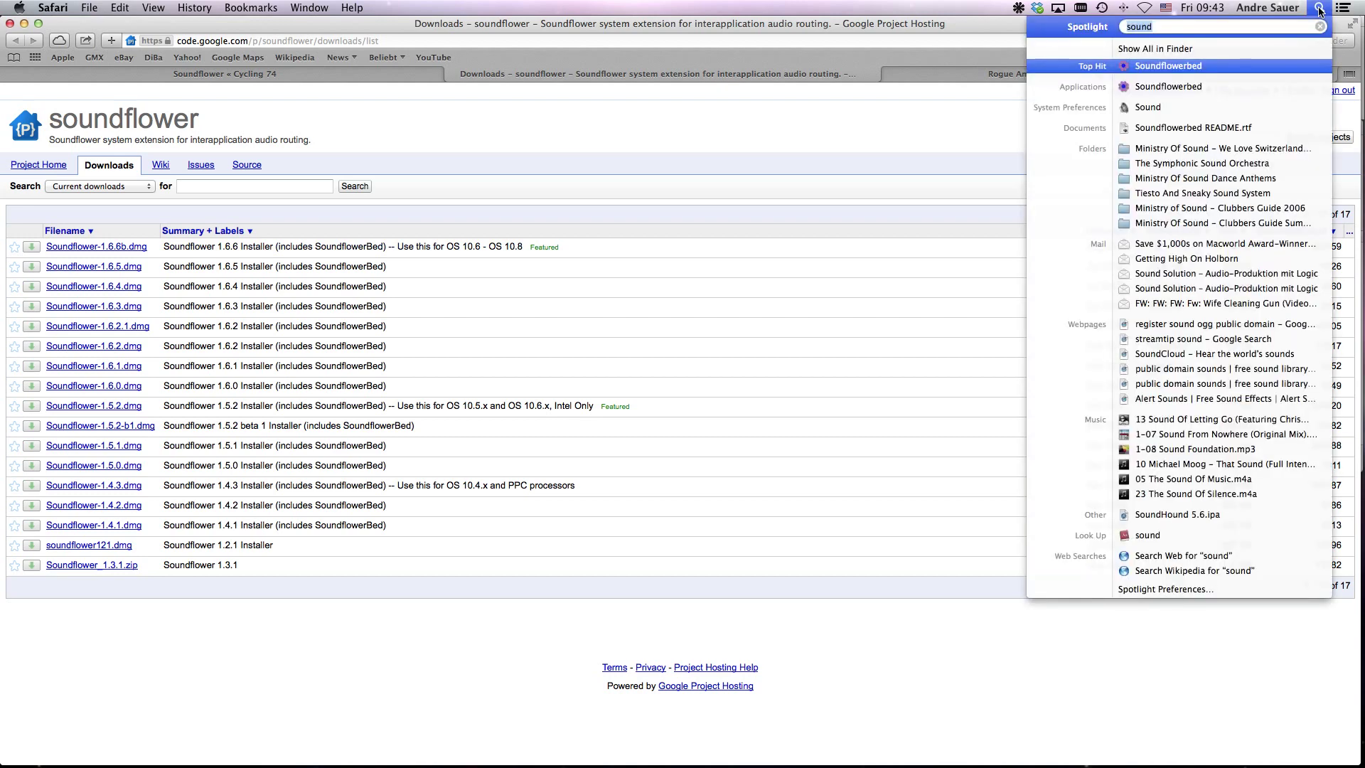
{"action": "type", "text": "audi"}
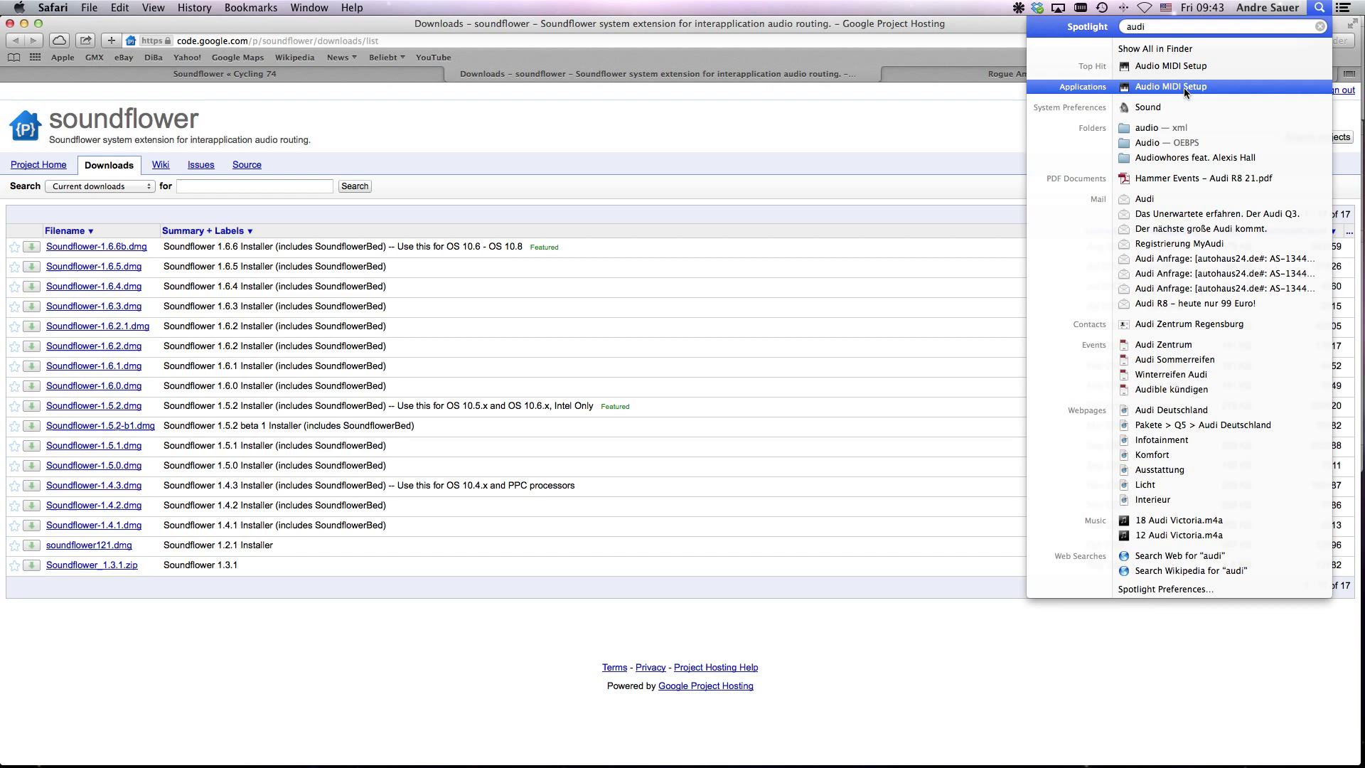
{"action": "right_click", "coordinate": [1073, 685]}
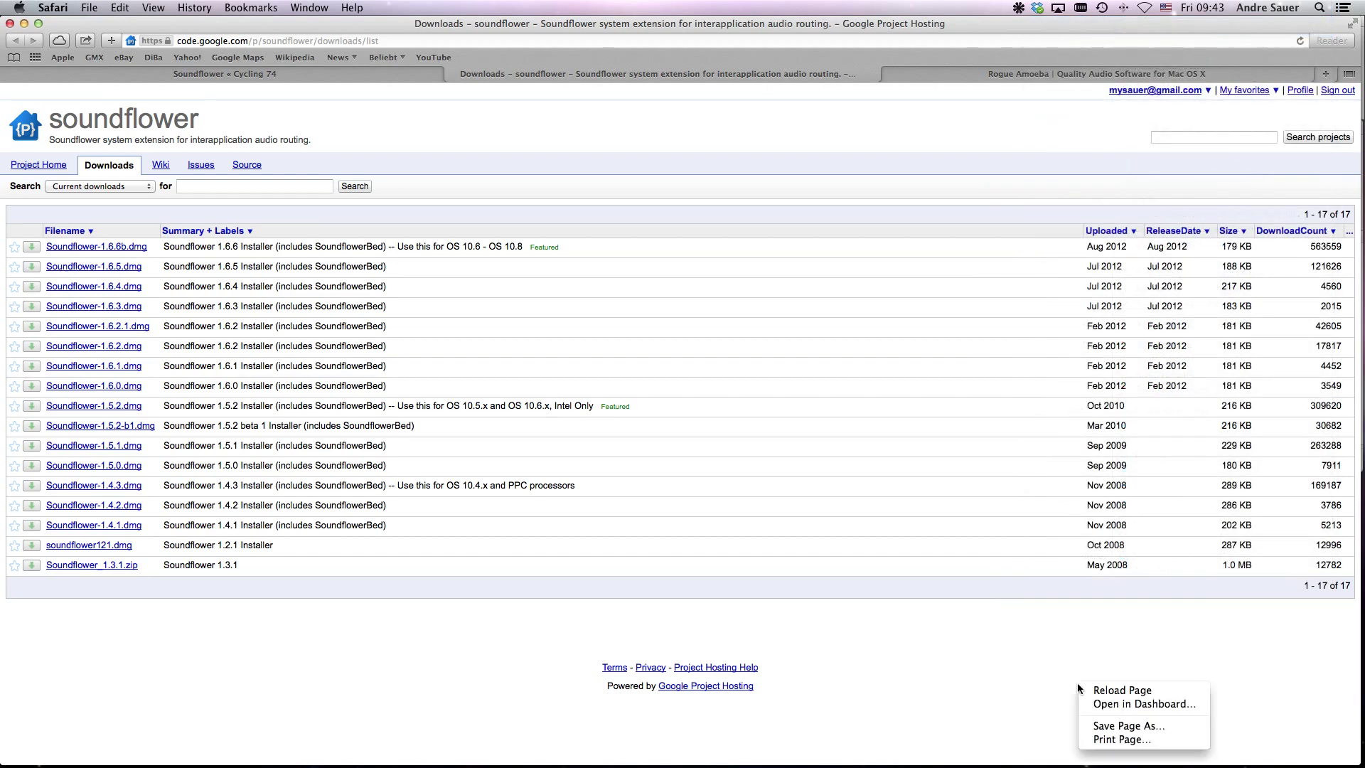
{"action": "left_click", "coordinate": [1253, 737]}
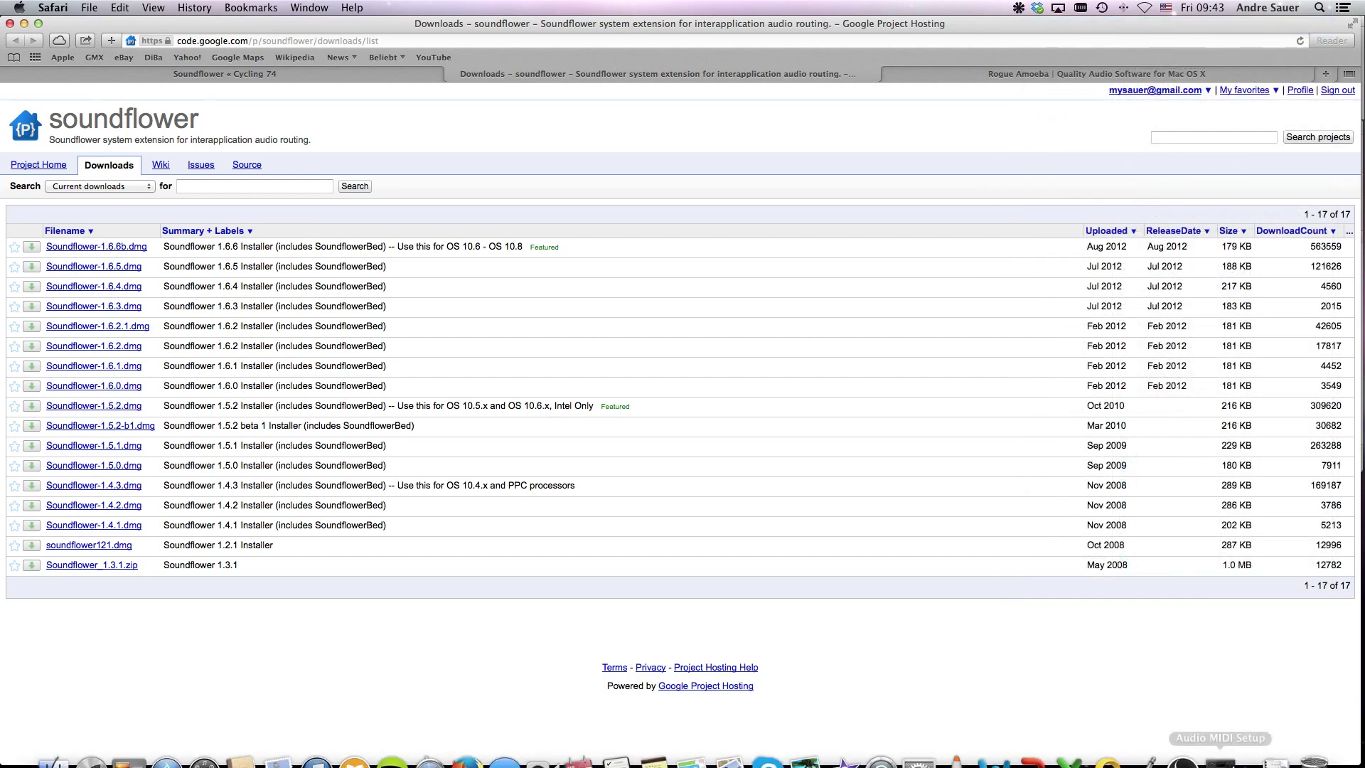
{"action": "left_click", "coordinate": [1213, 748]}
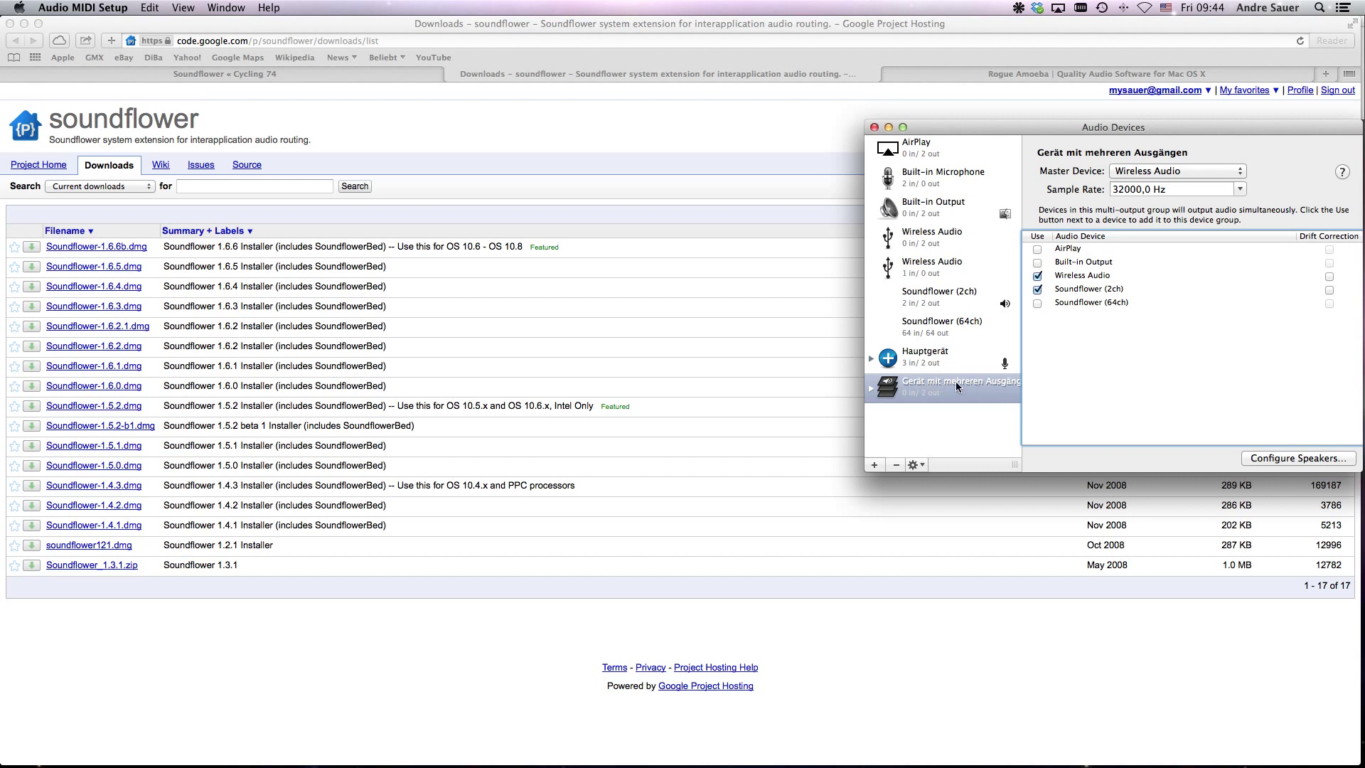
Select the 'Gerät mit mehreren Ausgängen' device and bring up the + menu for a new device
{"action": "left_click", "coordinate": [937, 421]}
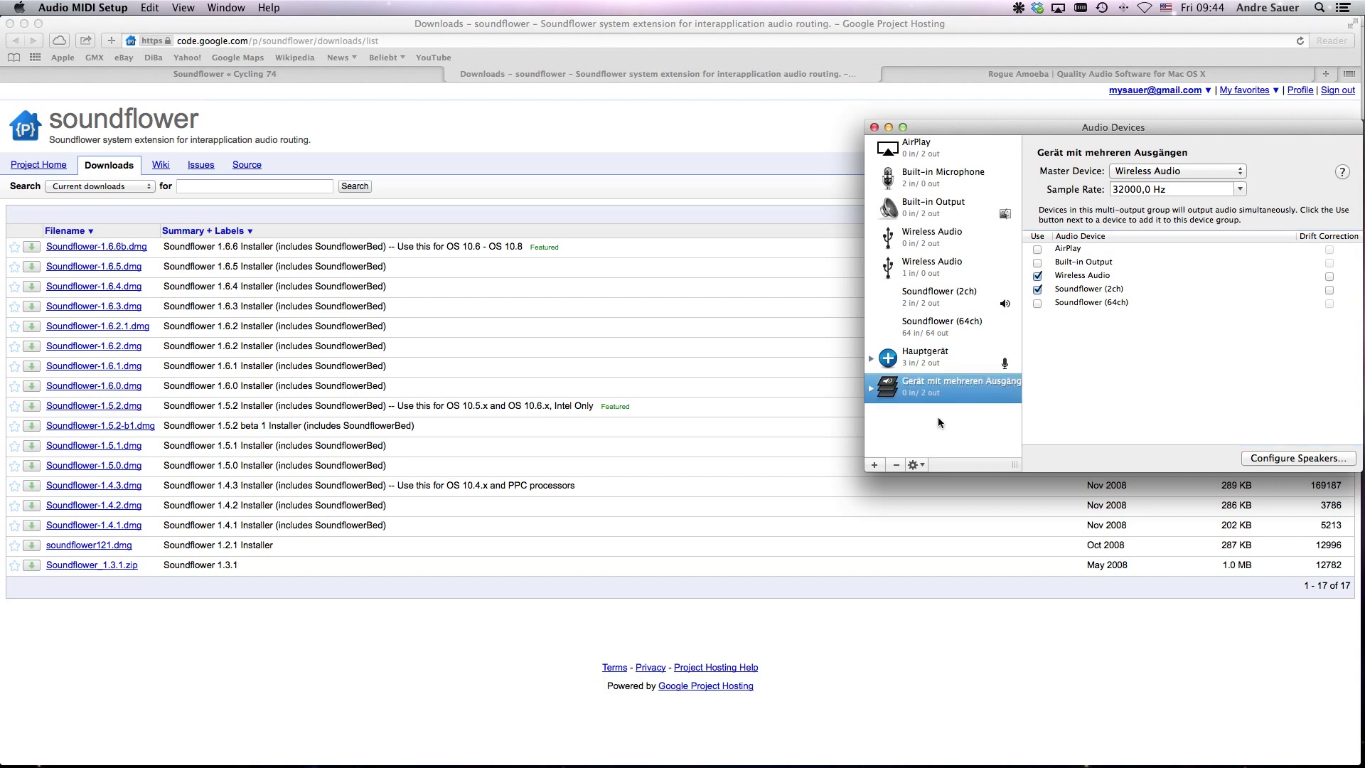
{"action": "left_click", "coordinate": [876, 465]}
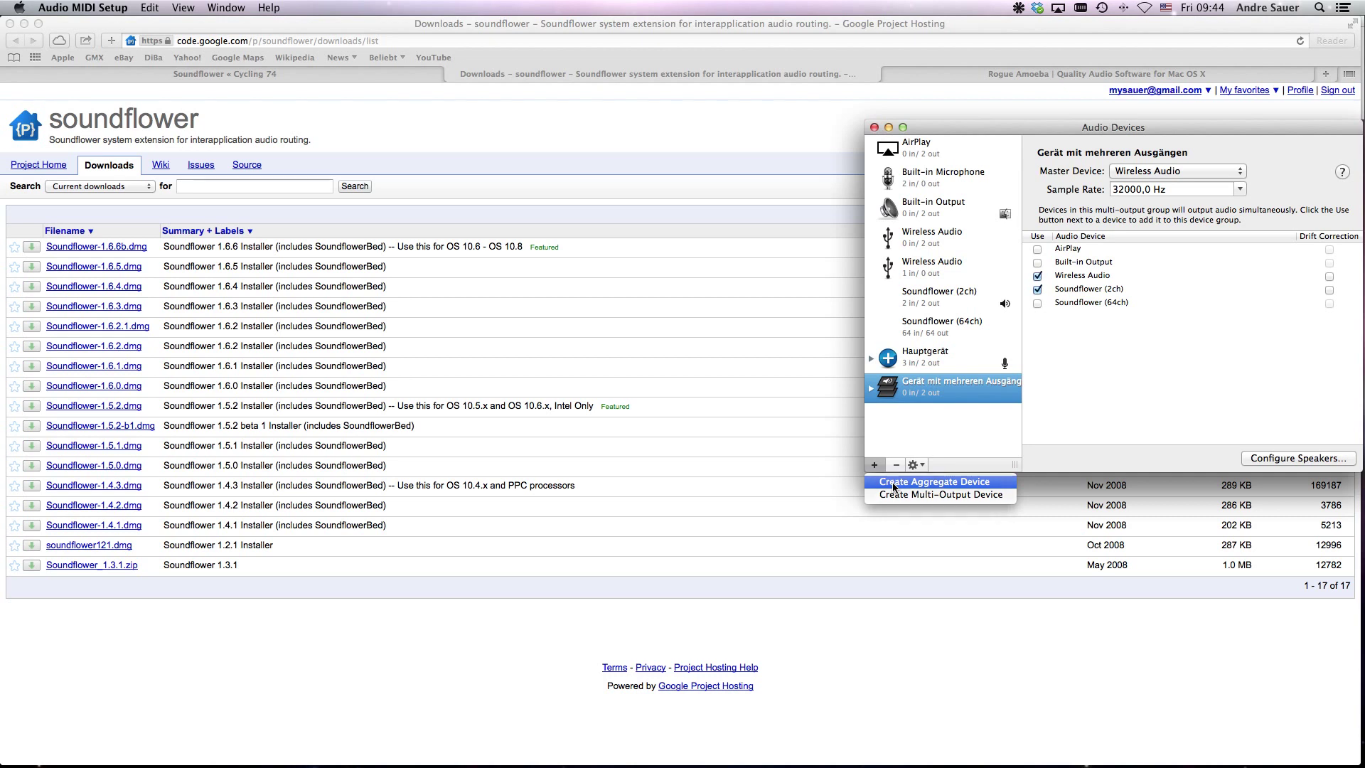
Create an Aggregate Device combining Wireless Audio and Soundflower (2ch)
{"action": "left_click", "coordinate": [895, 483]}
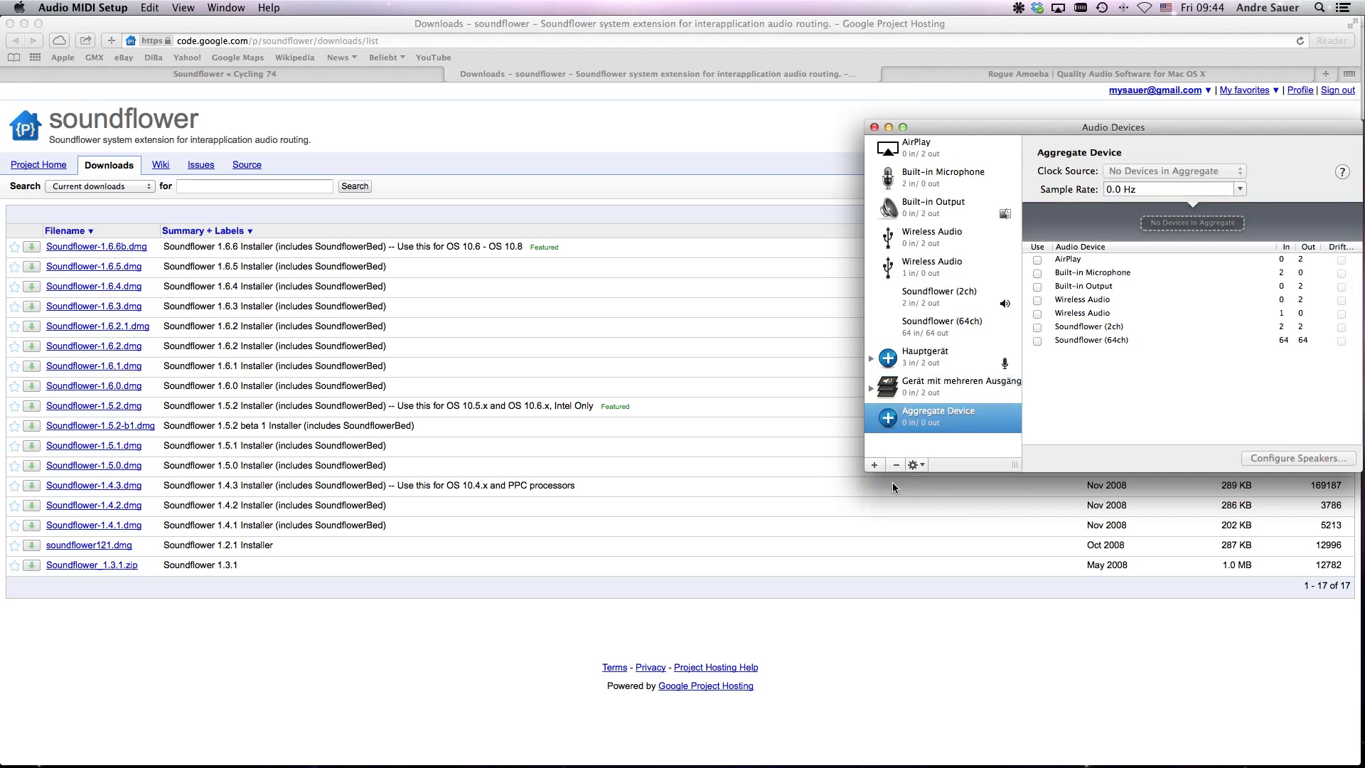
{"action": "left_click", "coordinate": [1037, 315]}
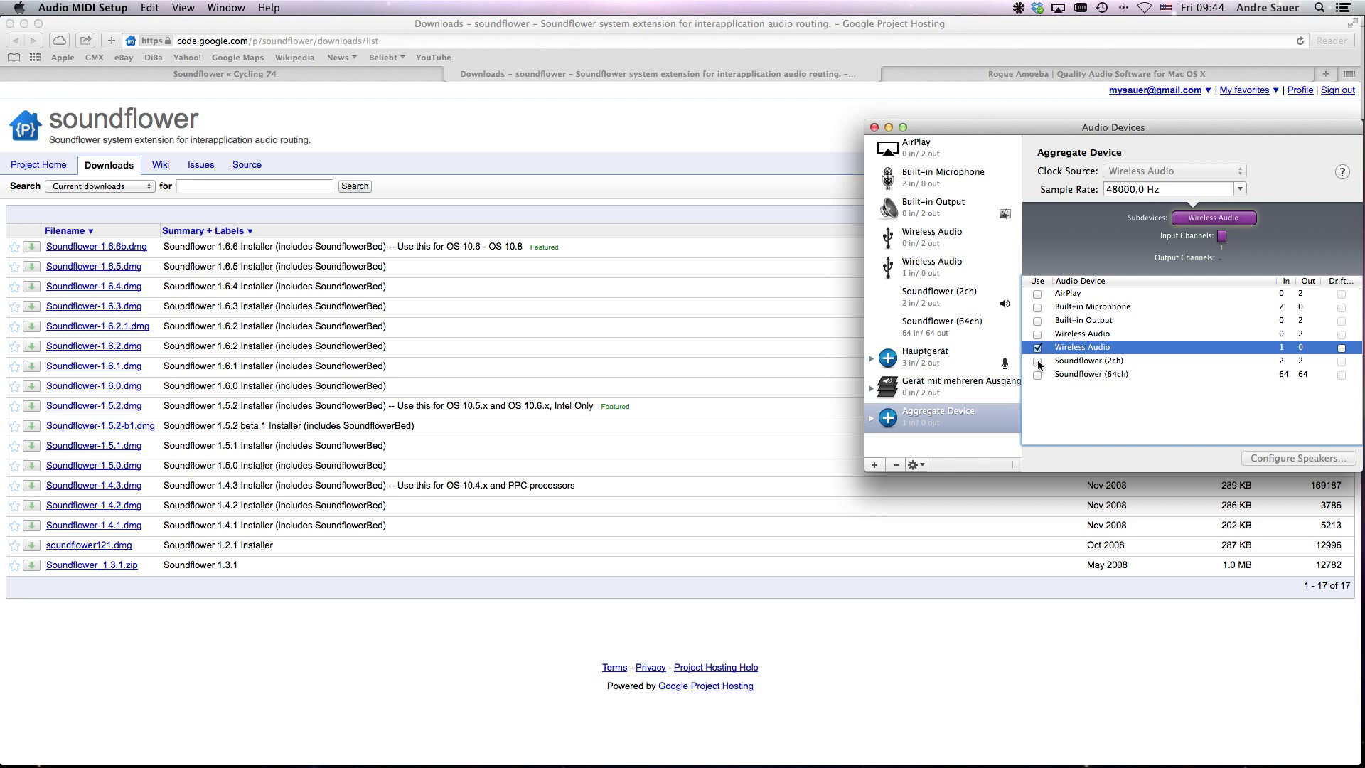
{"action": "left_click", "coordinate": [1038, 362]}
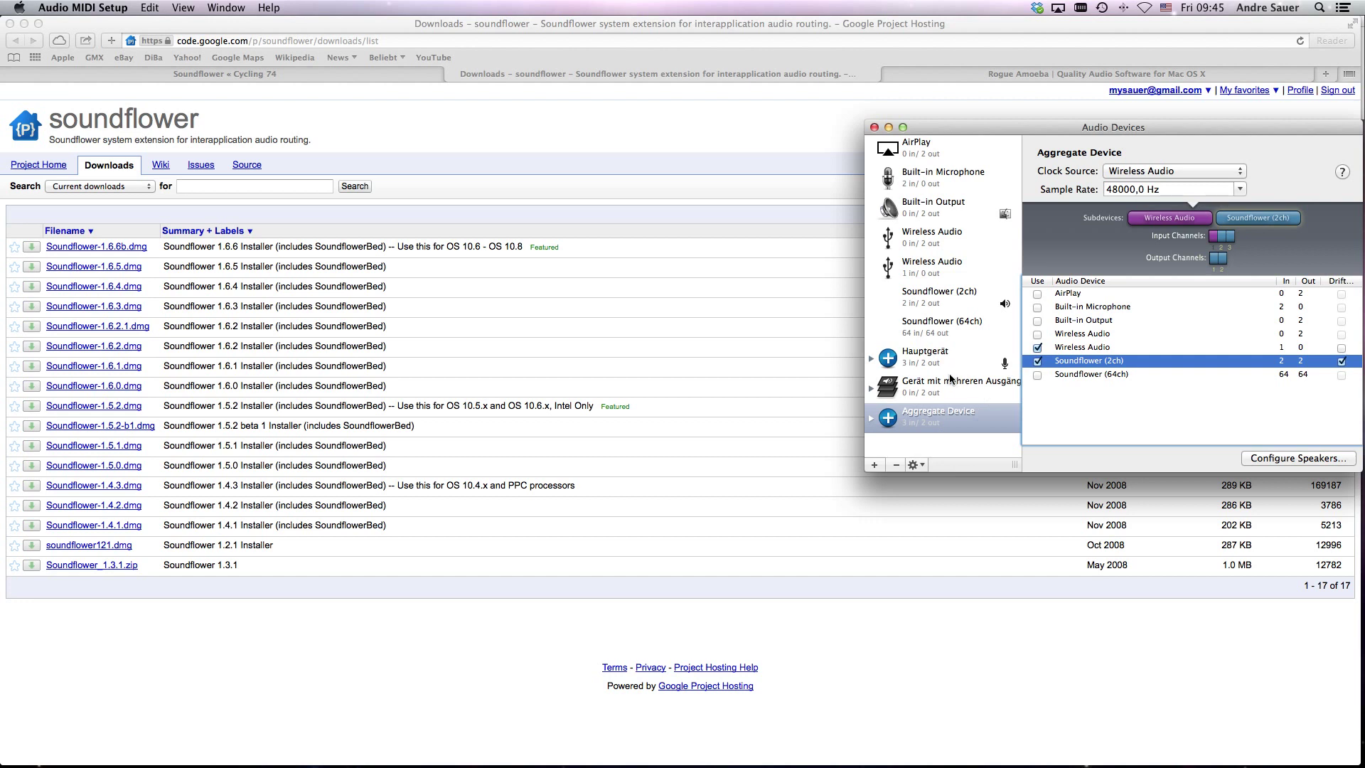
{"action": "left_click", "coordinate": [875, 466]}
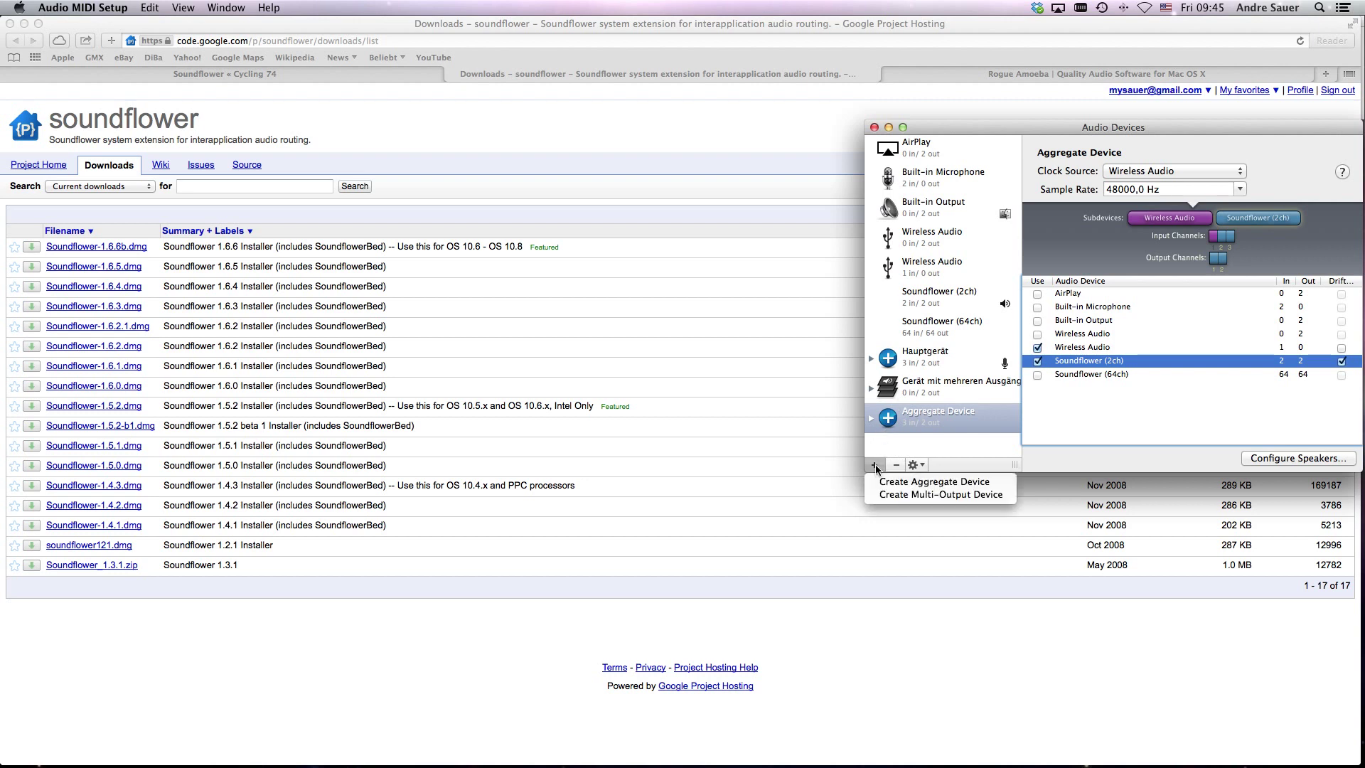
Create a new Multi-Output Device, with Soundflower (2ch) as master at 44100 Hz
{"action": "left_click", "coordinate": [907, 493]}
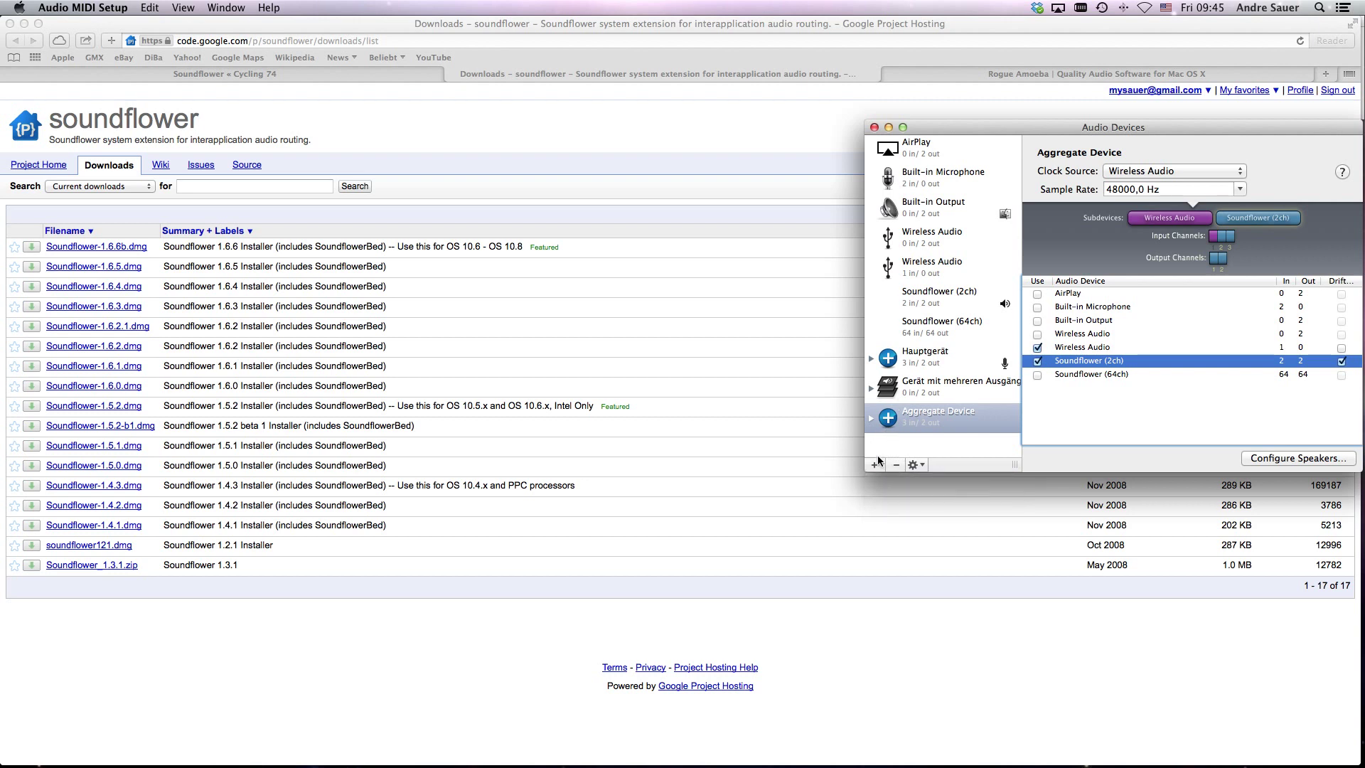
{"action": "left_click", "coordinate": [874, 467]}
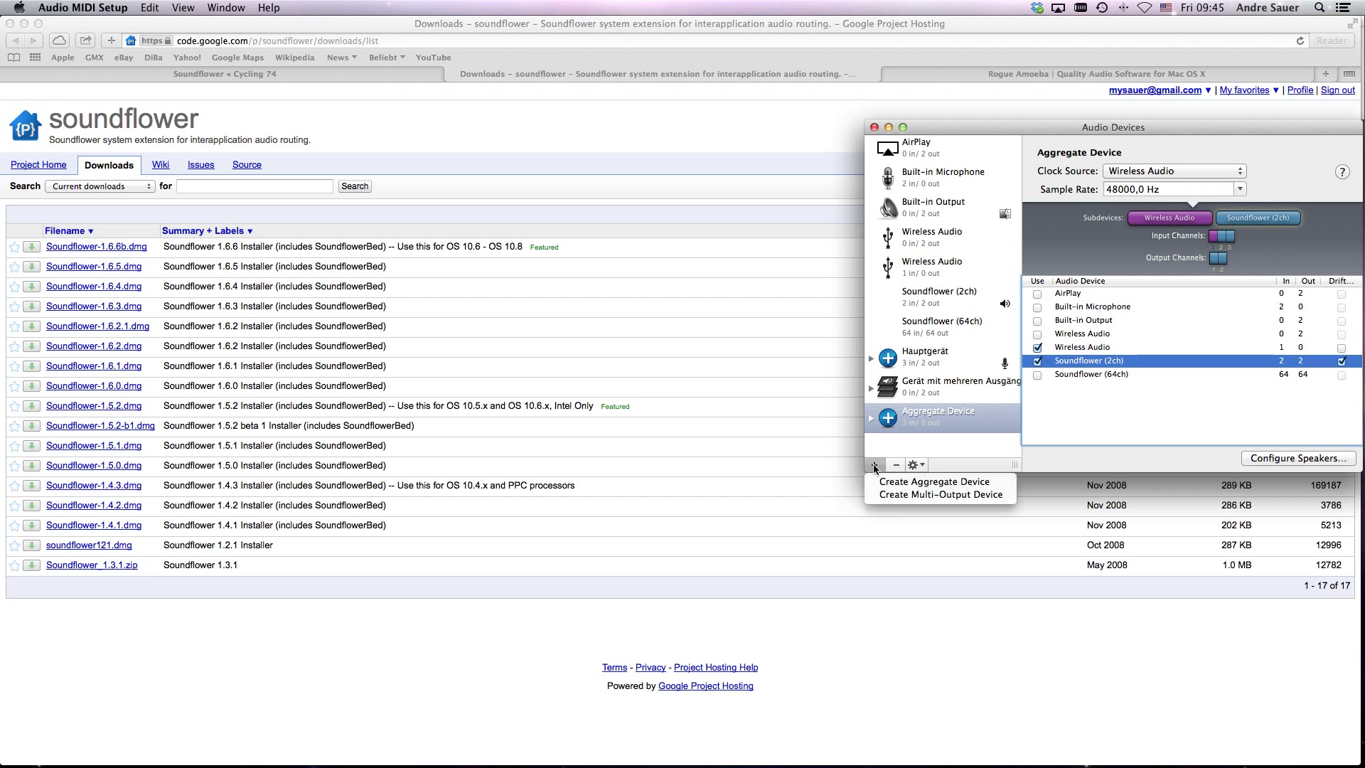
{"action": "left_click", "coordinate": [906, 495]}
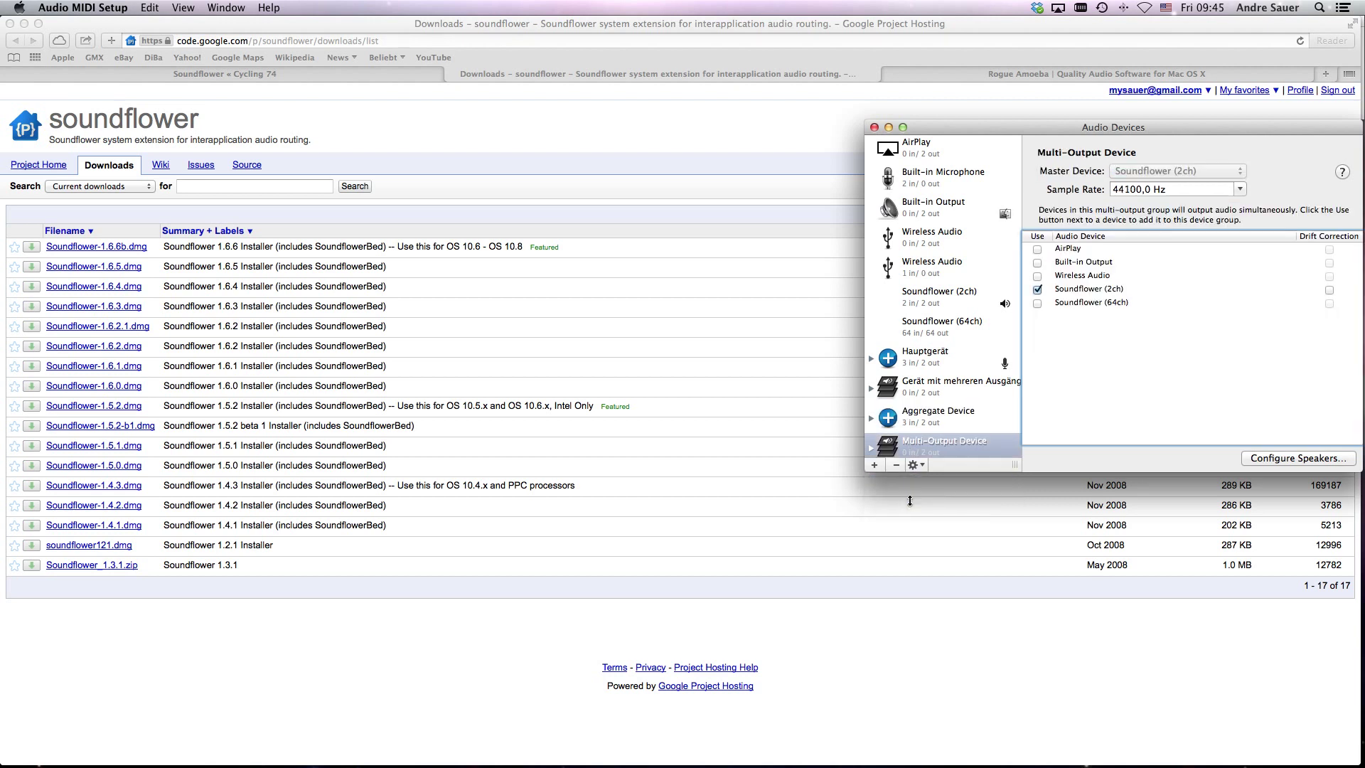
{"action": "scroll", "coordinate": [946, 427], "scroll_direction": "down", "scroll_amount": 1}
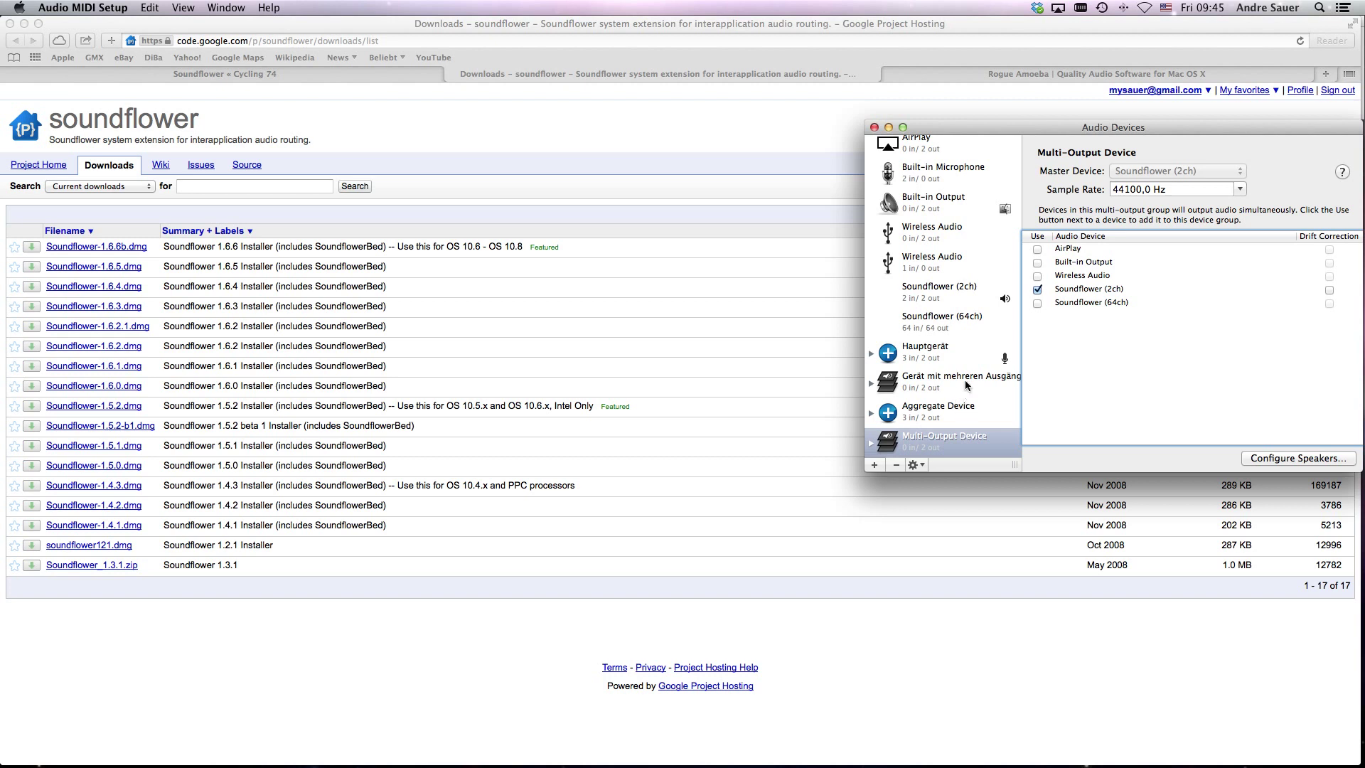
Review the Aggregate Device and 'Gerät mit mehreren Ausgängen' options without changes, then return to Safari
{"action": "left_click", "coordinate": [945, 412]}
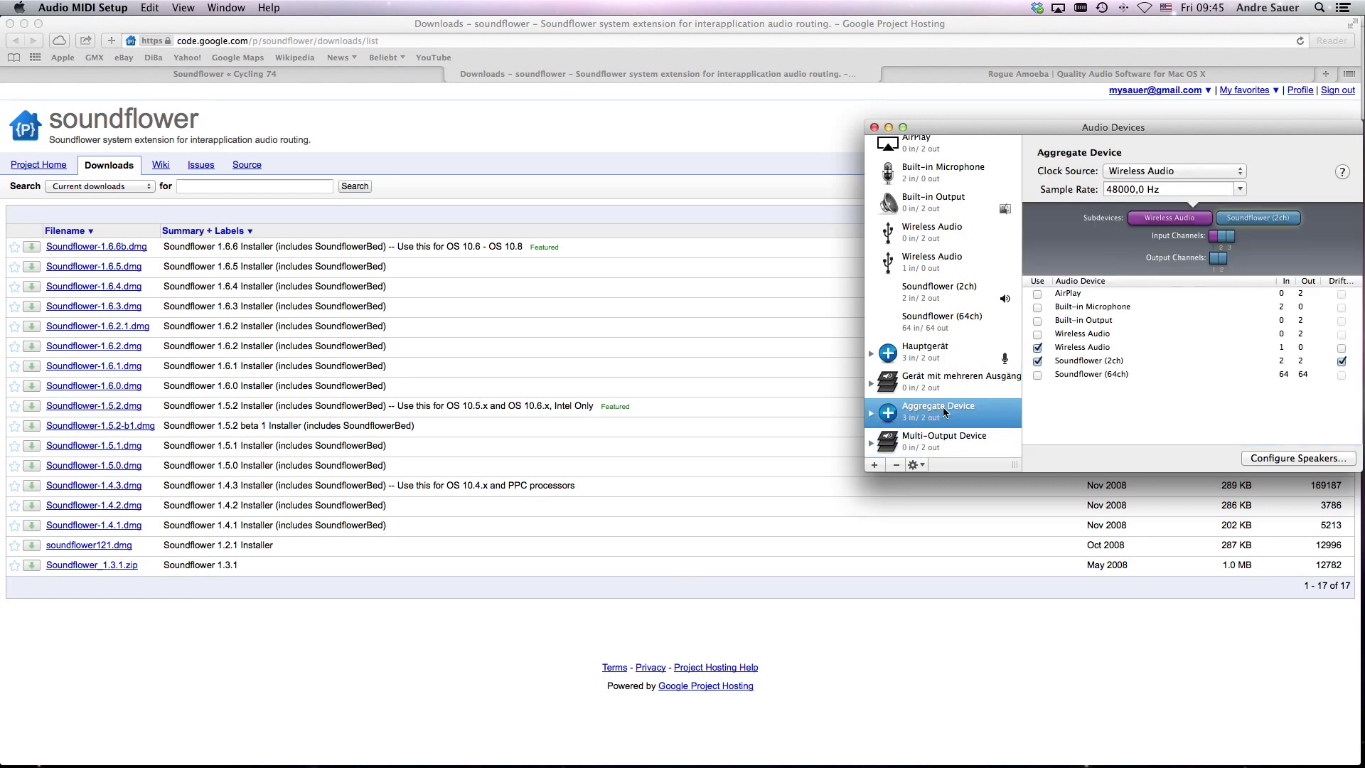
{"action": "right_click", "coordinate": [945, 413]}
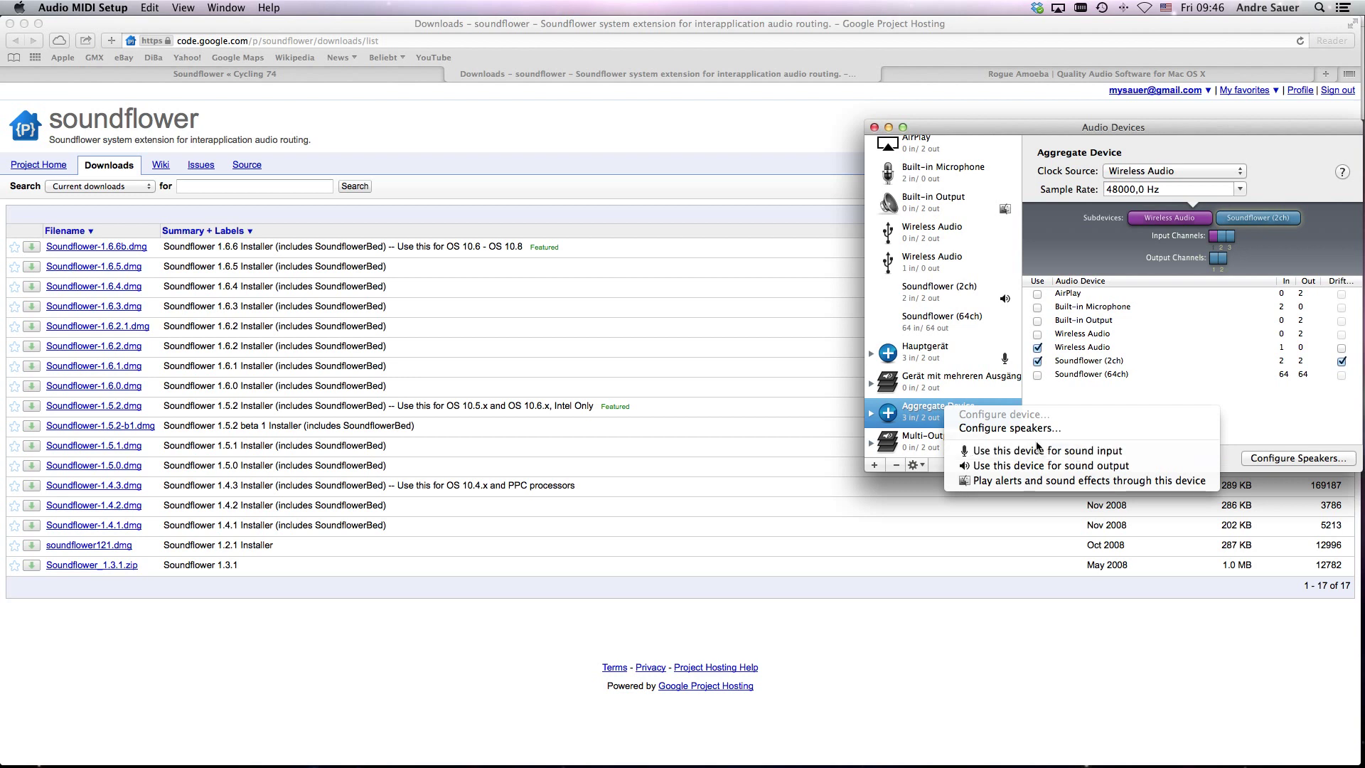
{"action": "left_click", "coordinate": [923, 412]}
{"action": "left_click", "coordinate": [930, 386]}
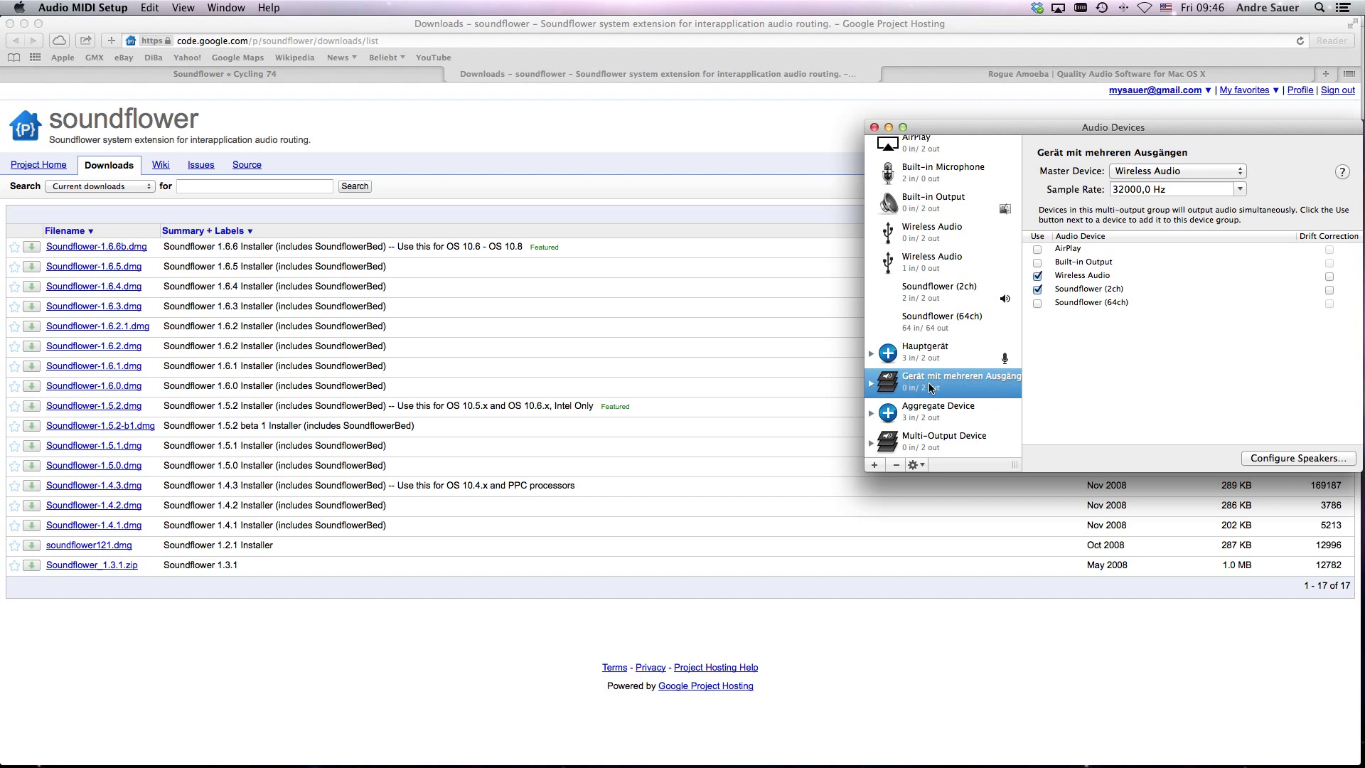
{"action": "right_click", "coordinate": [930, 387]}
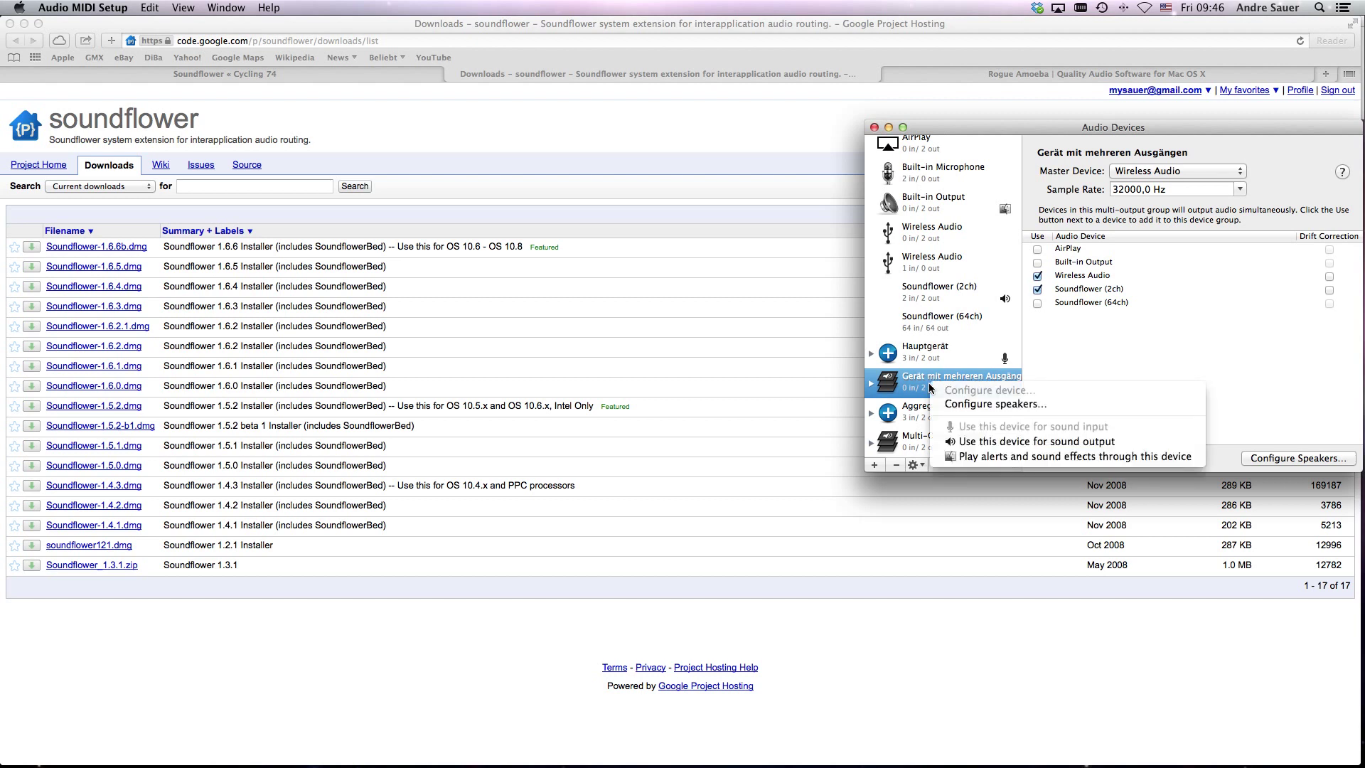
{"action": "left_click", "coordinate": [948, 618]}
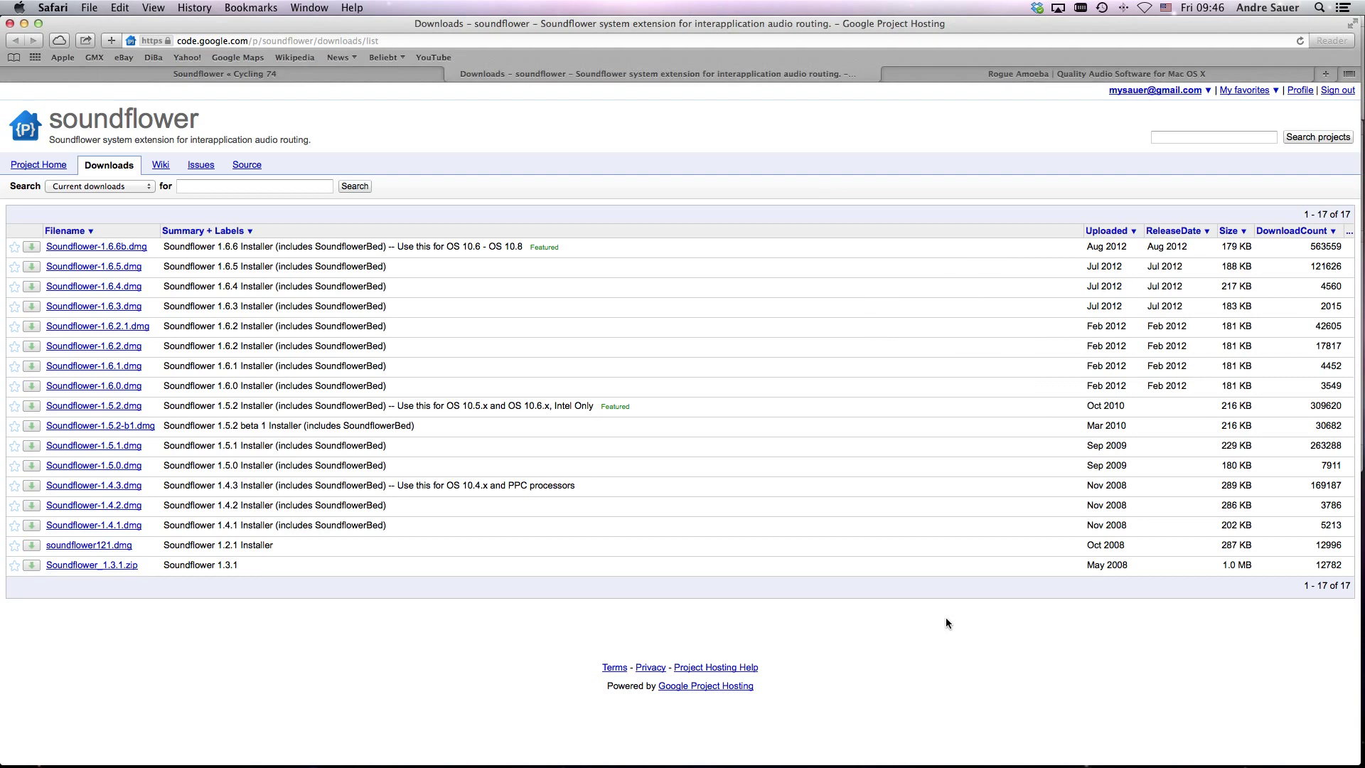
Go to Rogue Amoeba's Freebies page and select the LineIn heading
{"action": "left_click", "coordinate": [978, 74]}
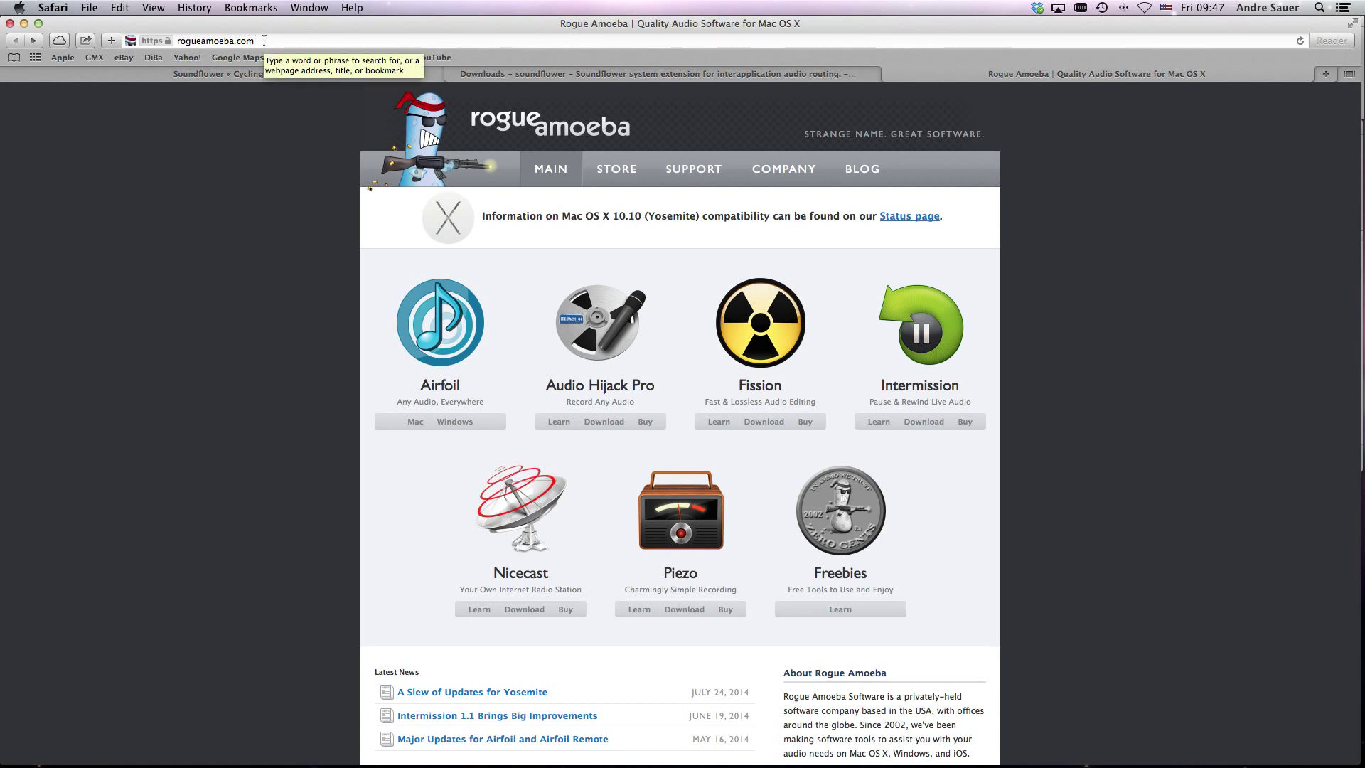
{"action": "left_click", "coordinate": [853, 511]}
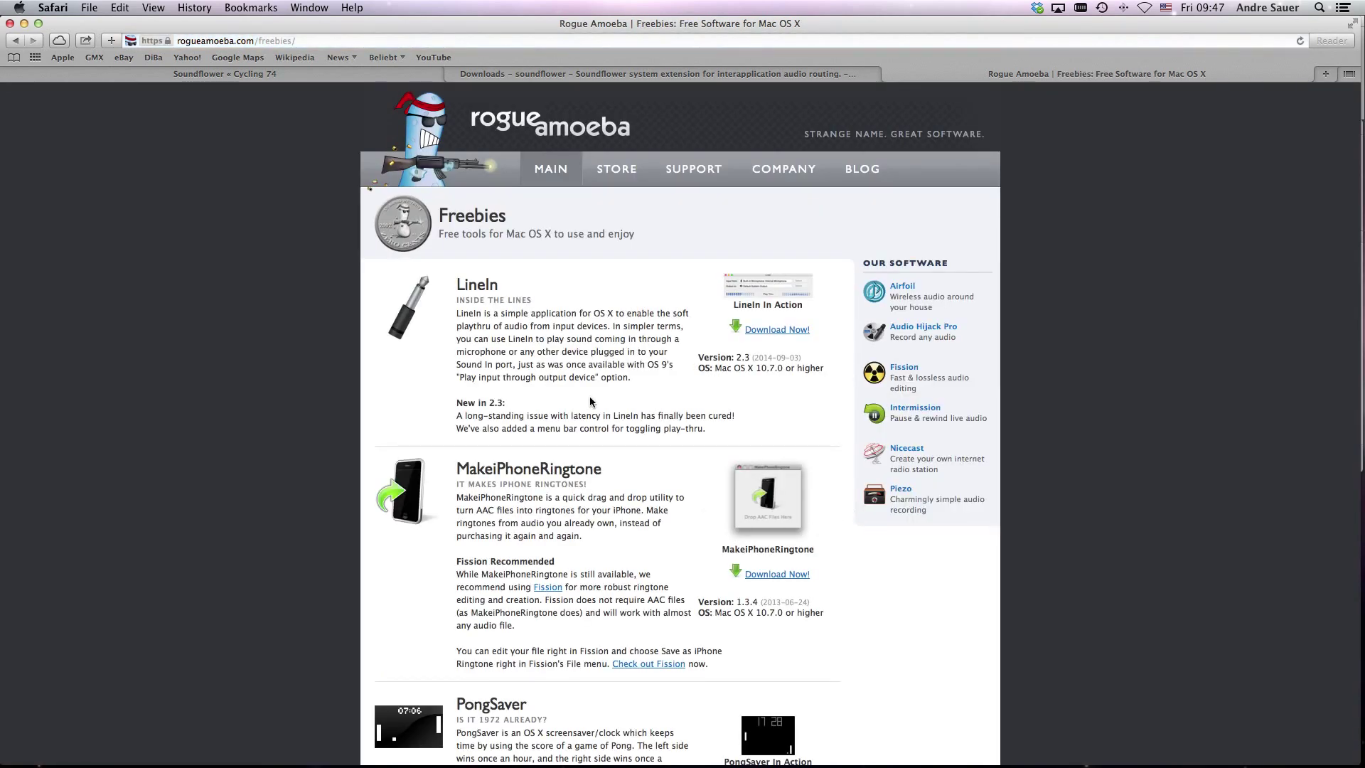
{"action": "left_click_drag", "start_coordinate": [455, 286], "coordinate": [499, 287]}
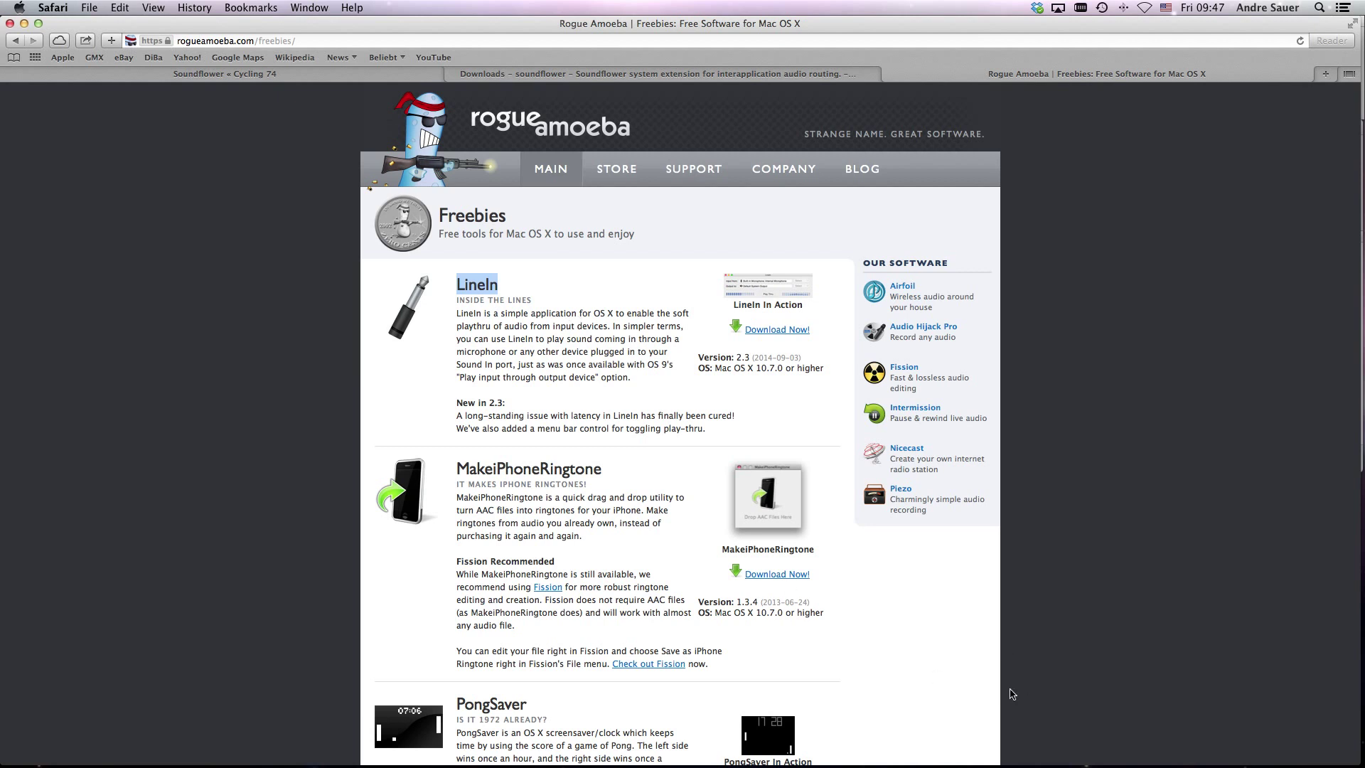
Launch LineIn from the Dock to route Wireless Audio input to Soundflower (2ch)
{"action": "mouse_move", "coordinate": [1134, 764]}
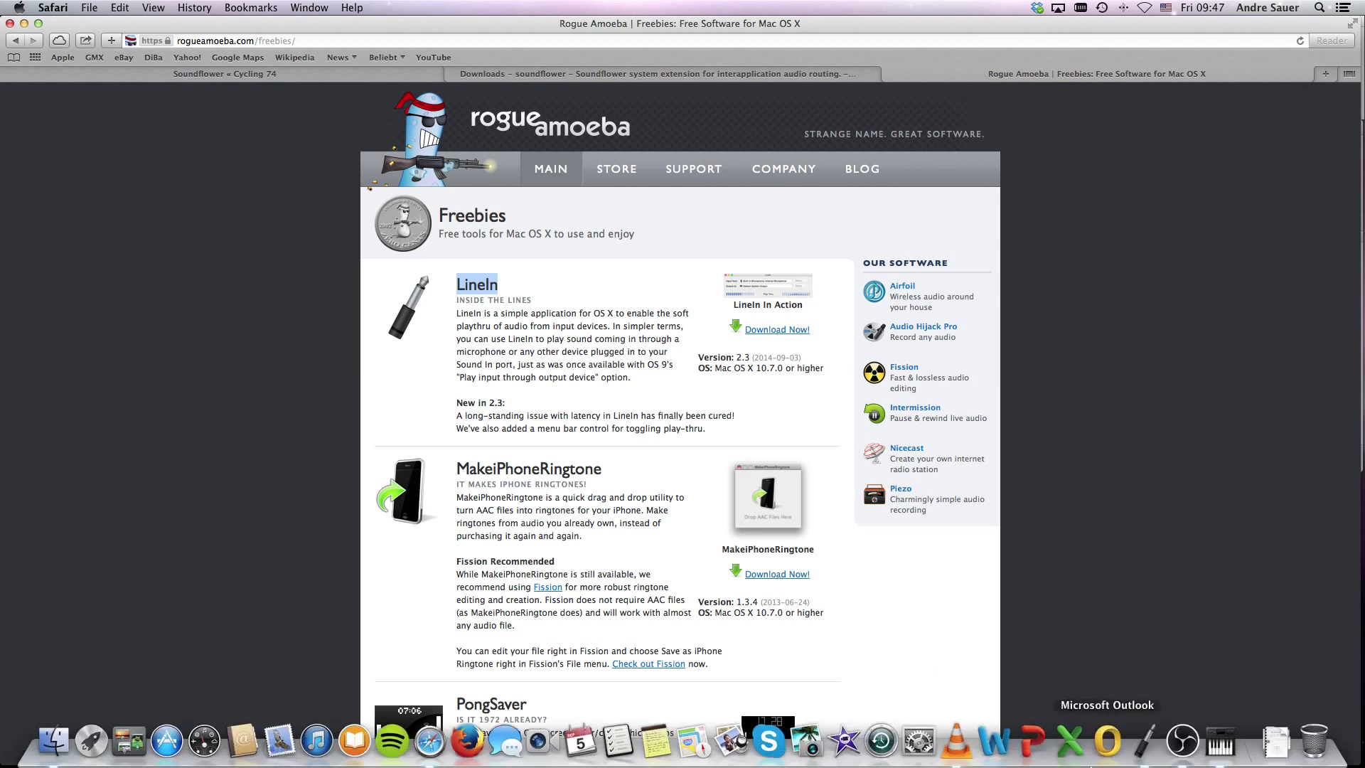
{"action": "left_click", "coordinate": [1145, 747]}
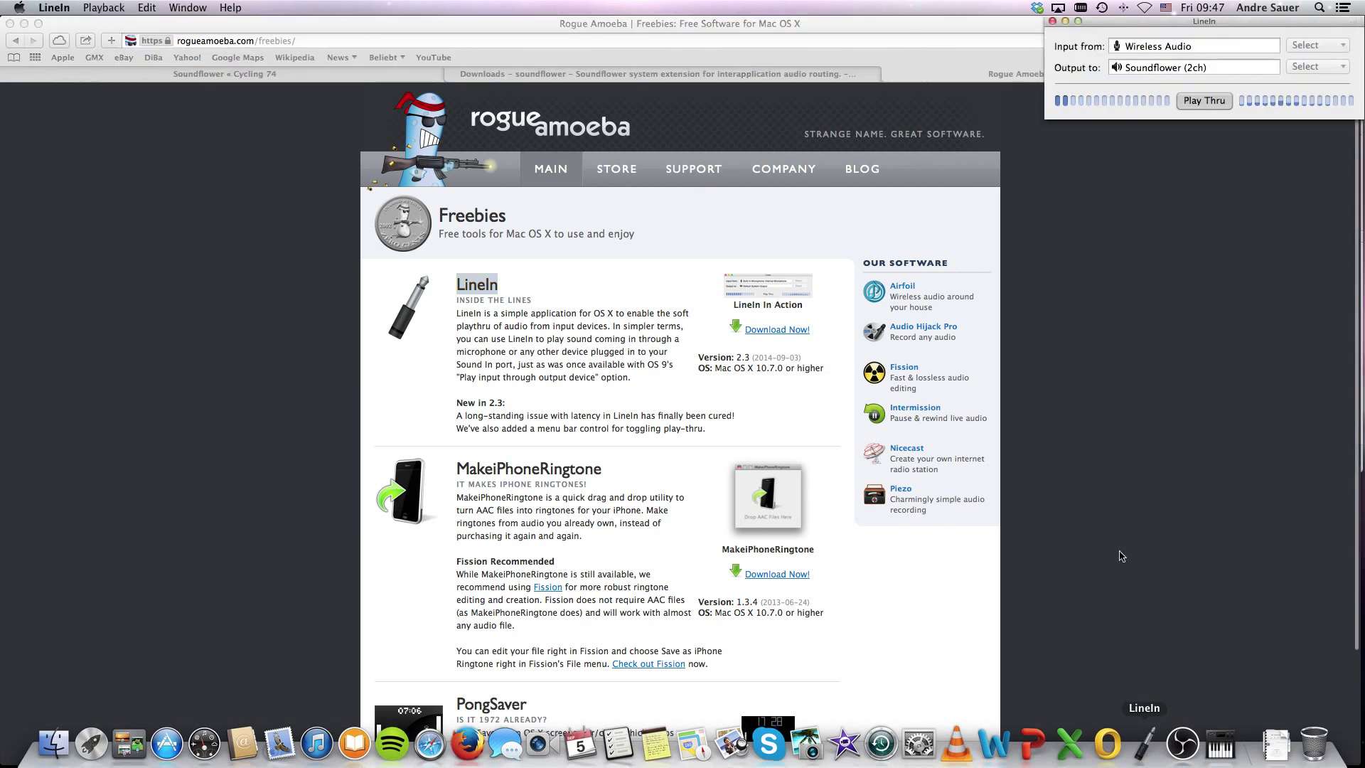